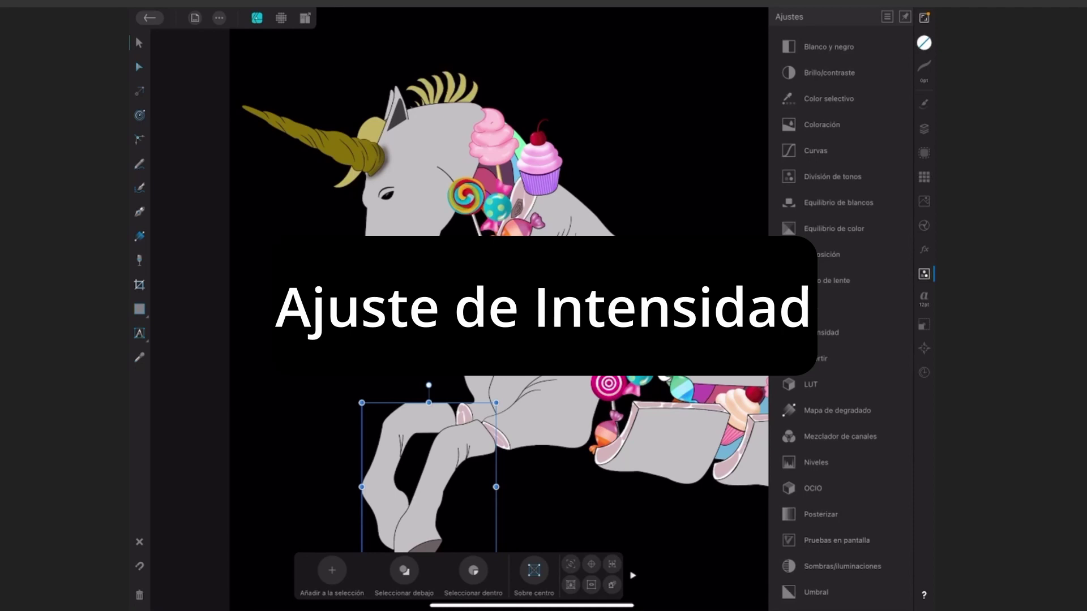
Add a Vibrance (Intensidad) adjustment layer to the unicorn illustration
{"action": "left_click", "coordinate": [826, 333]}
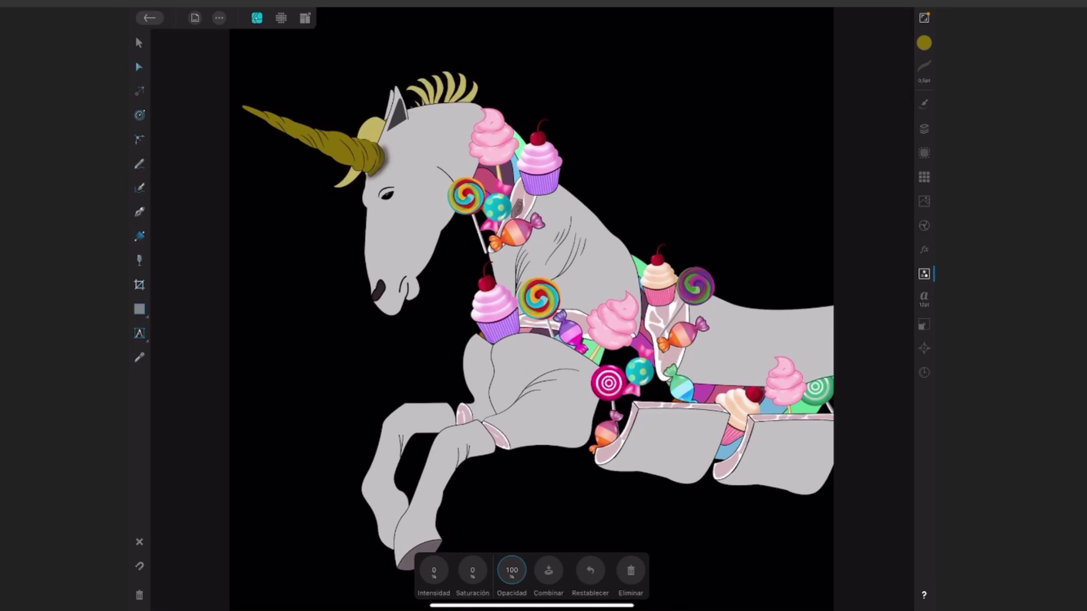
After testing extremes, set vibrance intensity to 51 and saturation to 83
{"action": "left_click_drag", "start_coordinate": [434, 571], "coordinate": [403, 572]}
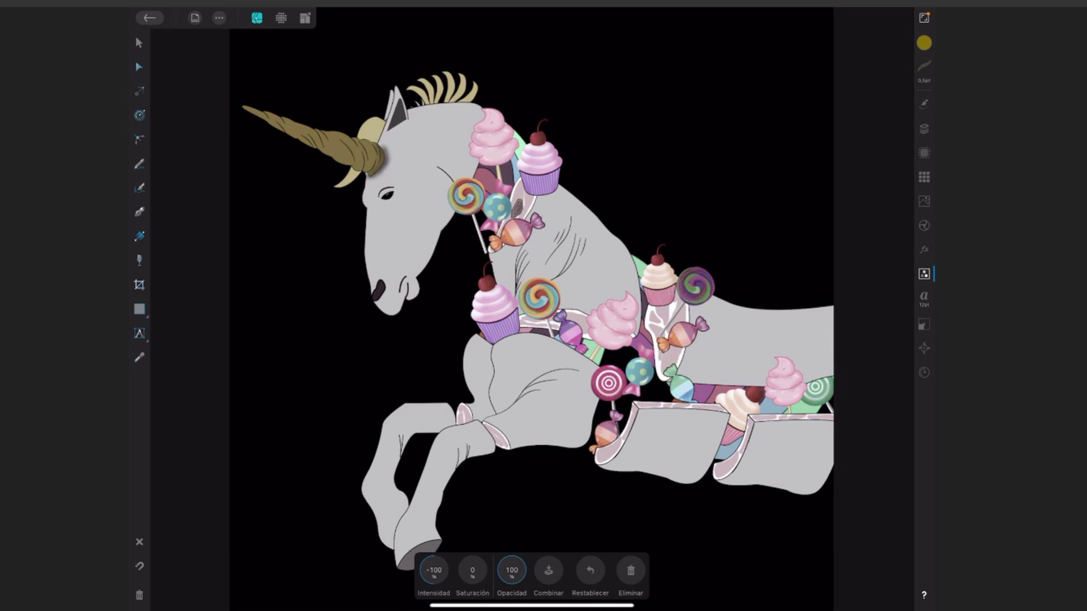
{"action": "left_click_drag", "start_coordinate": [434, 571], "coordinate": [501, 487]}
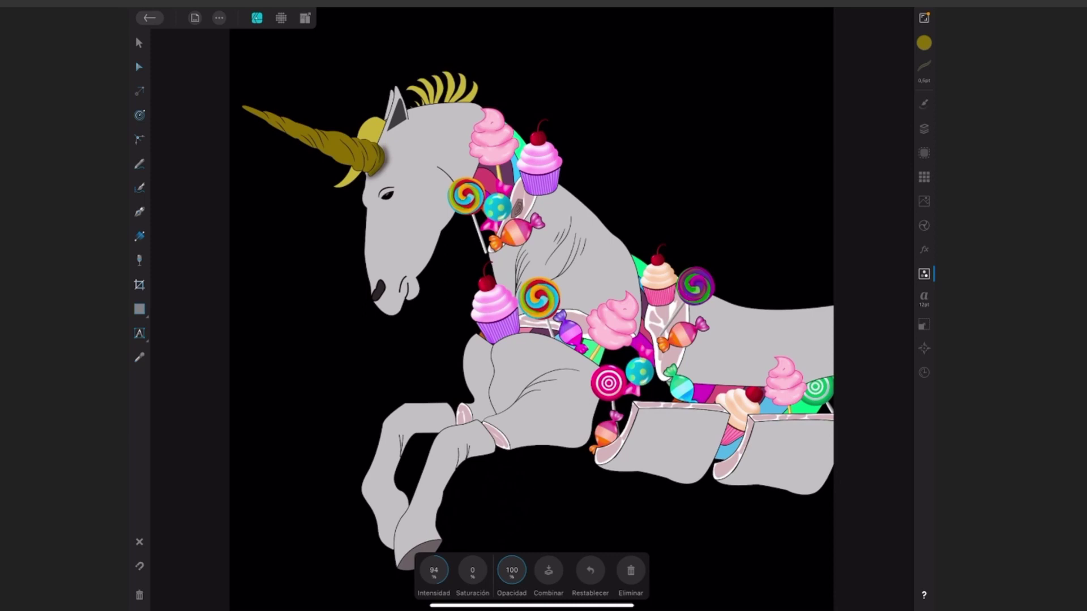
{"action": "left_click_drag", "start_coordinate": [434, 570], "coordinate": [408, 571]}
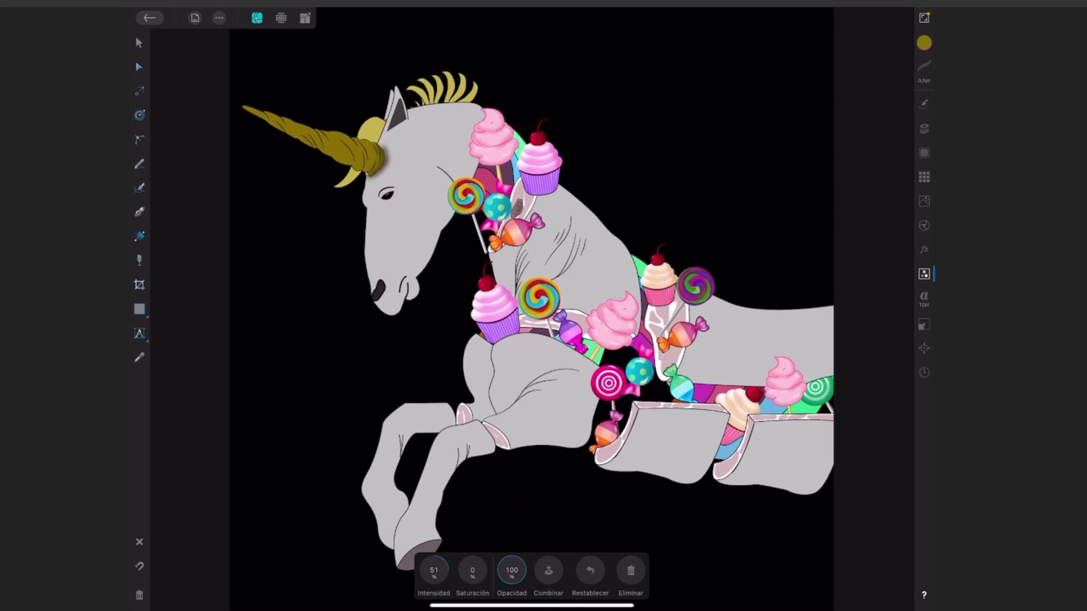
{"action": "left_click_drag", "start_coordinate": [472, 570], "coordinate": [431, 571]}
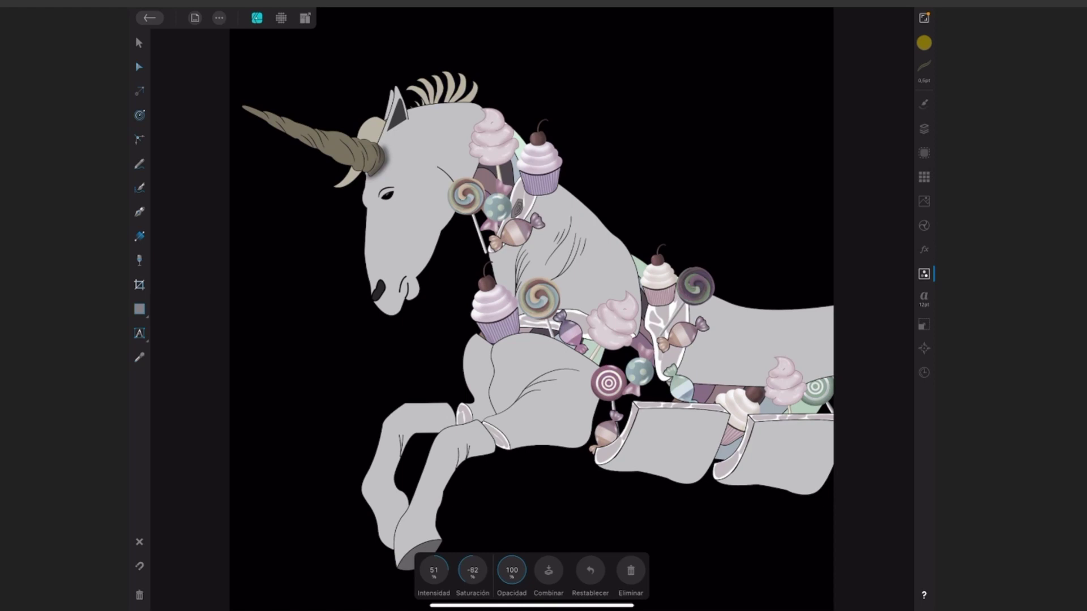
{"action": "left_click_drag", "start_coordinate": [472, 571], "coordinate": [497, 517]}
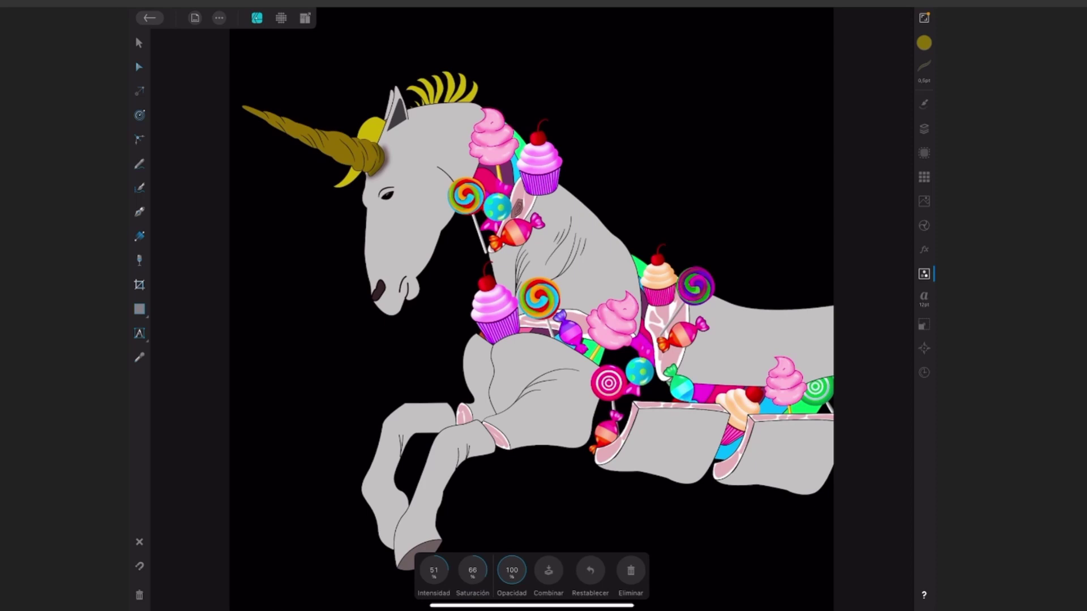
{"action": "left_click_drag", "start_coordinate": [472, 571], "coordinate": [481, 538]}
Preview an Invert (Invertir) adjustment on the illustration
{"action": "left_click", "coordinate": [407, 481]}
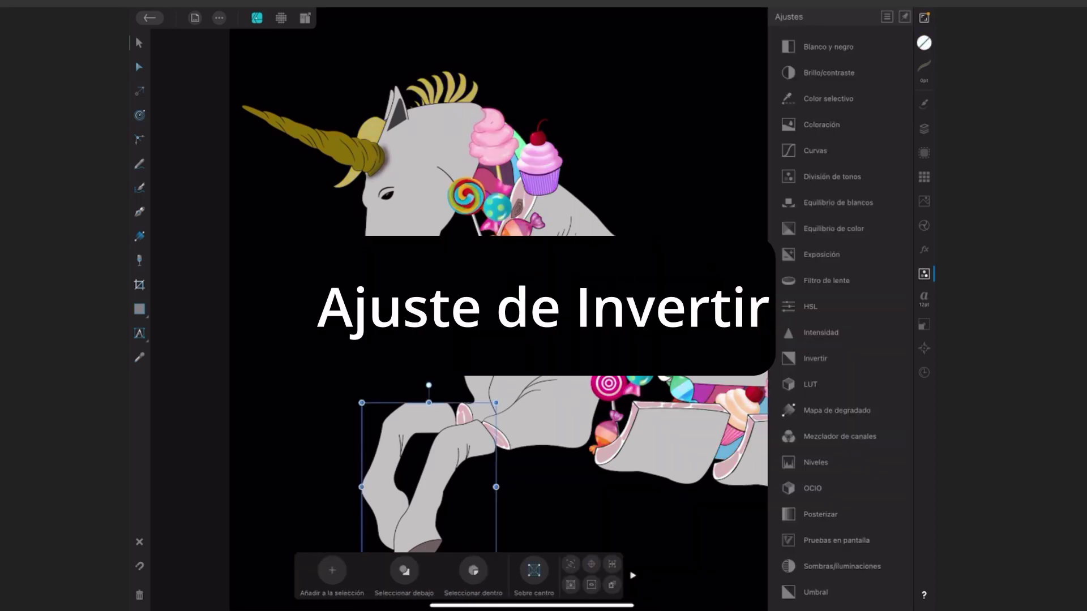
{"action": "left_click", "coordinate": [815, 359]}
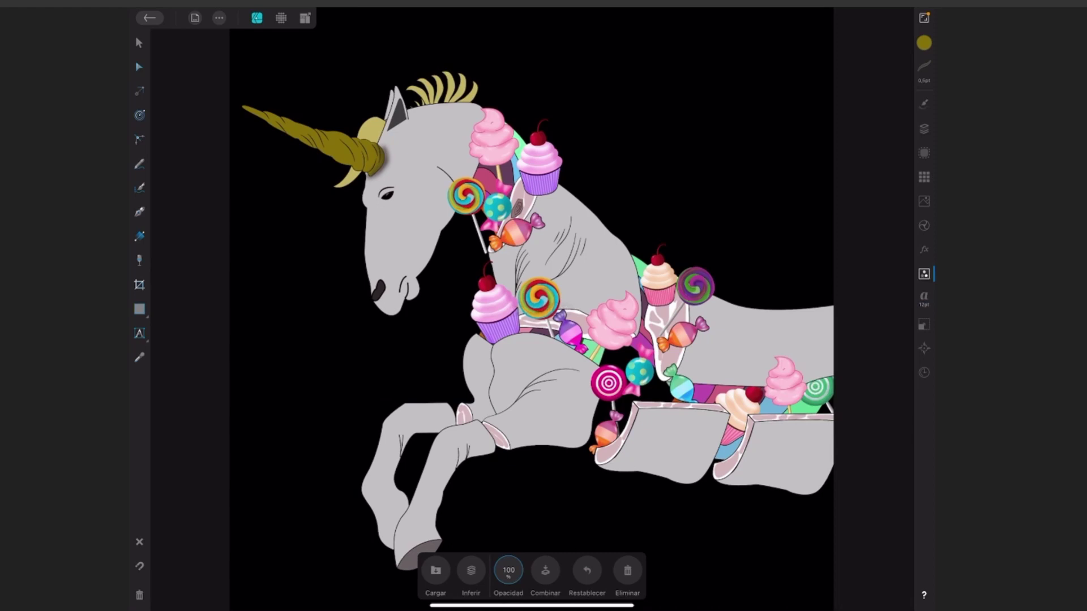
Load a .CUBE file from Affinity Photo > 35 Free LUTs into the LUT adjustment
{"action": "left_click", "coordinate": [436, 571]}
{"action": "left_click", "coordinate": [242, 107]}
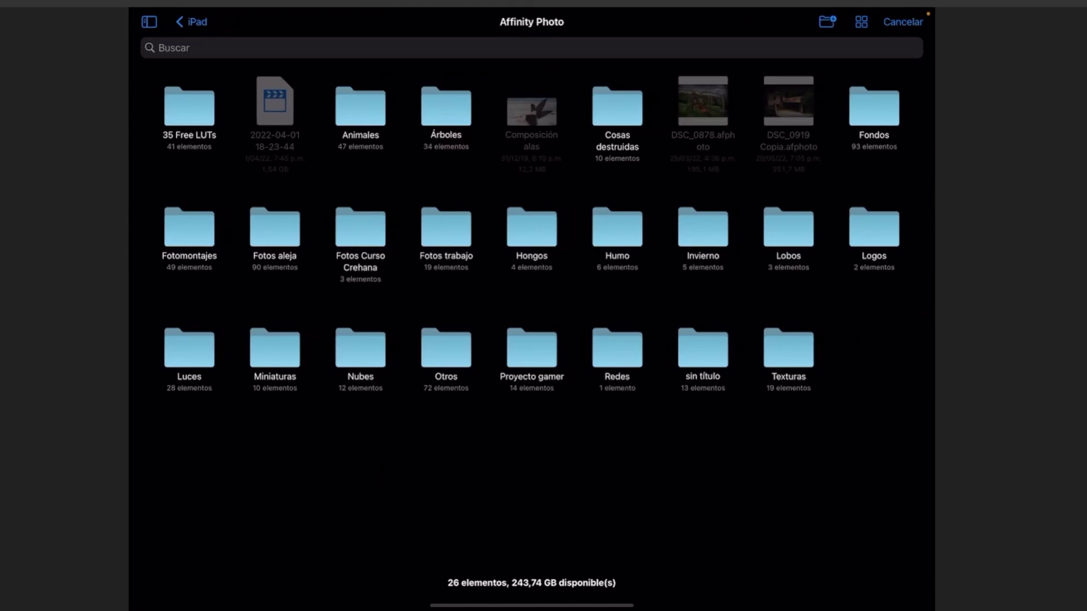
{"action": "left_click", "coordinate": [189, 107]}
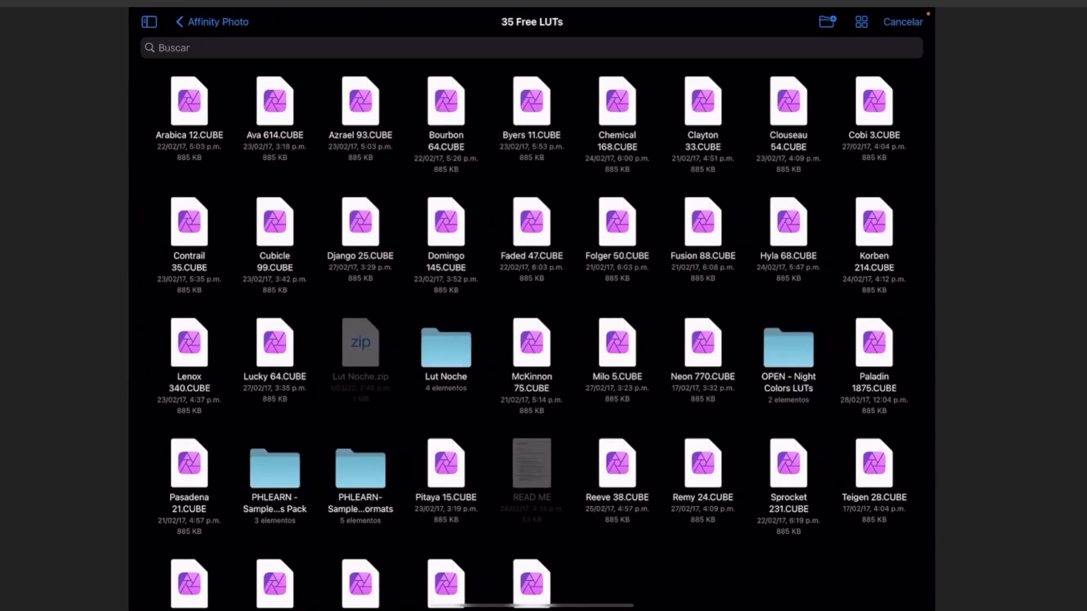
{"action": "left_click", "coordinate": [531, 222]}
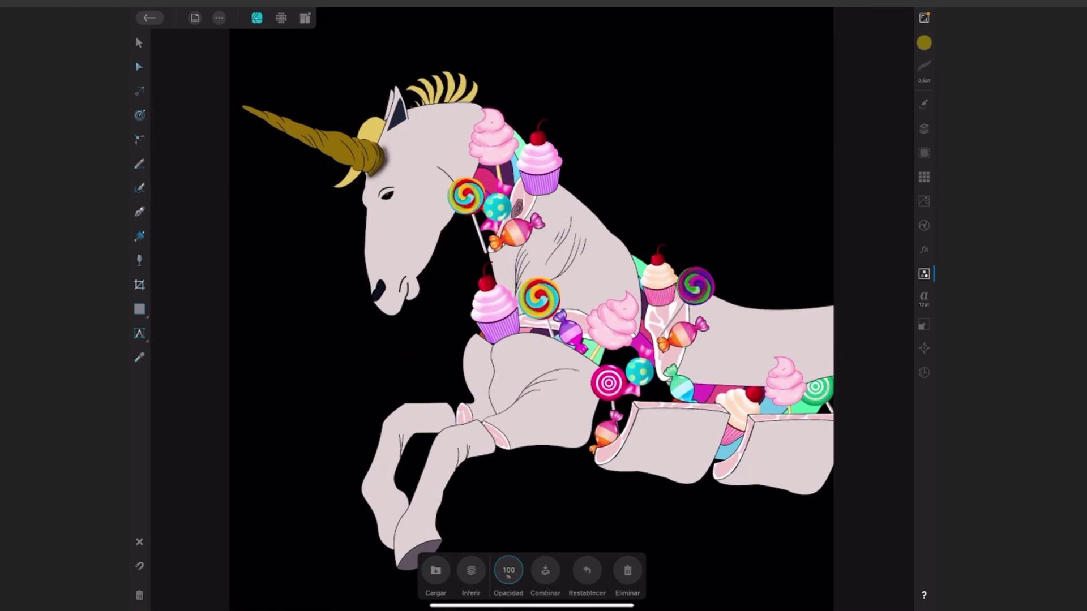
{"action": "left_click", "coordinate": [435, 571]}
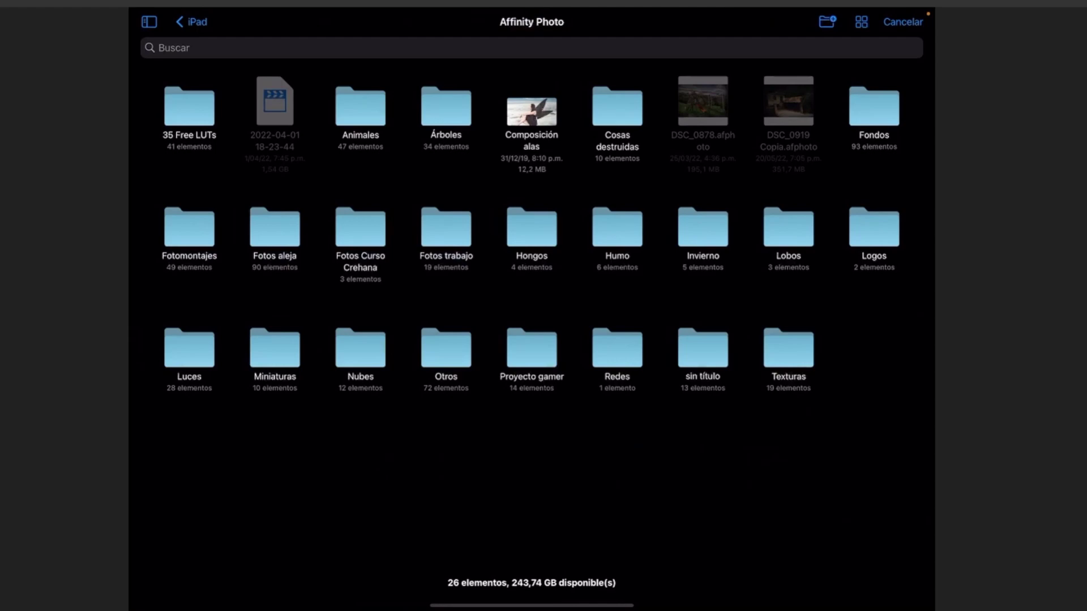
{"action": "left_click", "coordinate": [446, 108]}
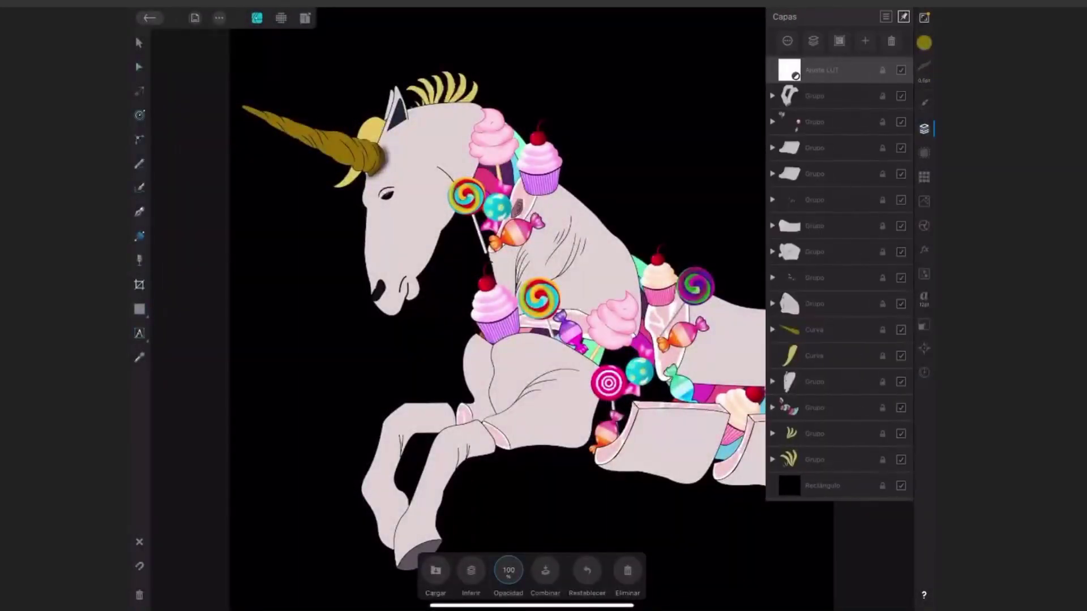
{"action": "left_click", "coordinate": [900, 70]}
{"action": "left_click", "coordinate": [901, 70]}
{"action": "left_click", "coordinate": [901, 70]}
{"action": "left_click", "coordinate": [924, 128]}
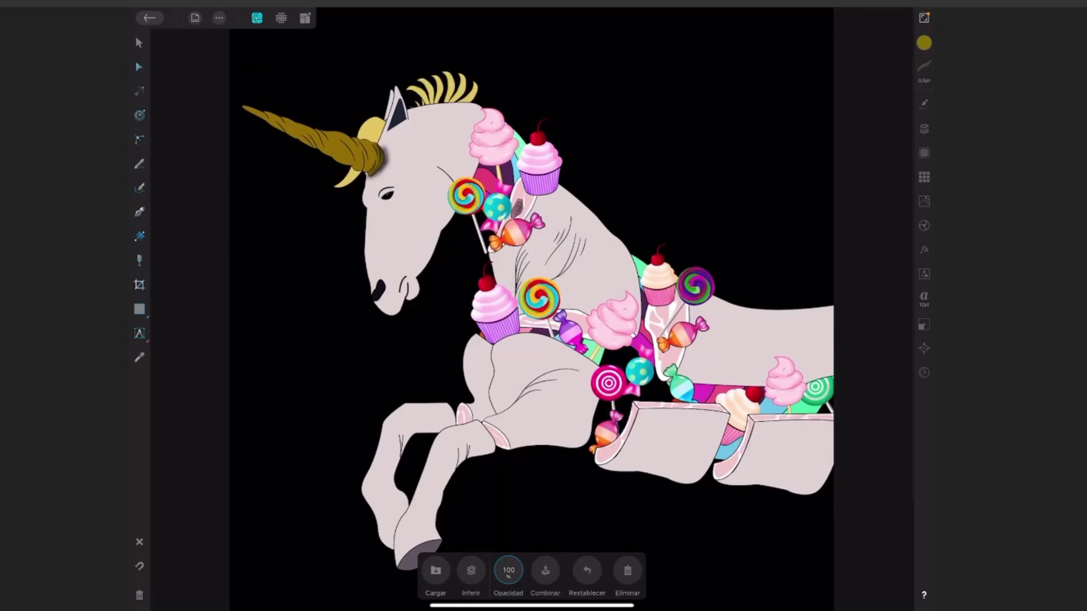
Select the unicorn's legs and add a Gradient Map (Mapa de degradado) adjustment
{"action": "left_click", "coordinate": [408, 447]}
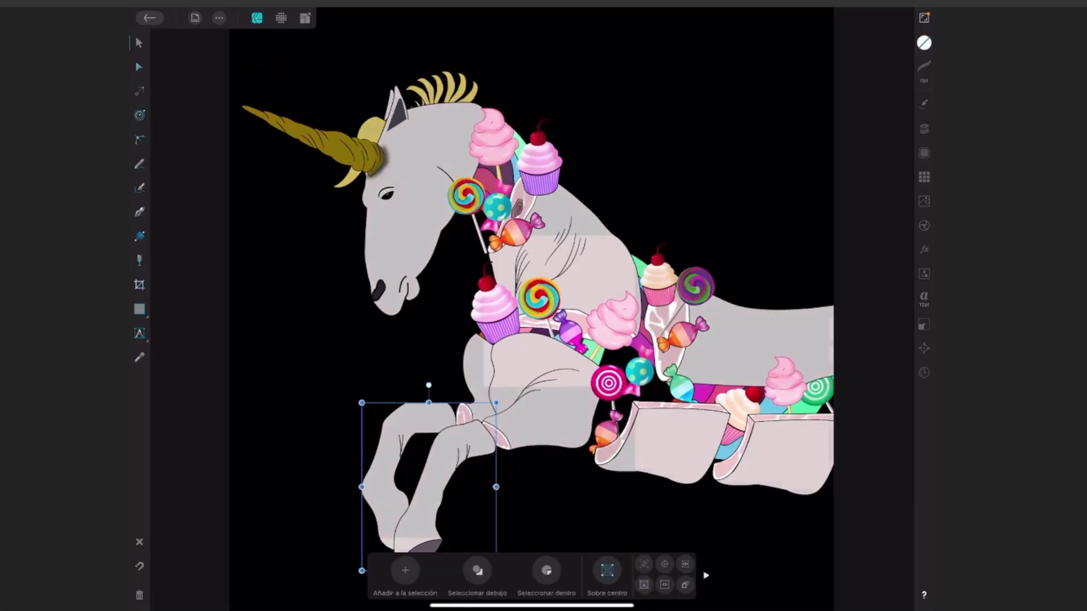
{"action": "left_click", "coordinate": [924, 274]}
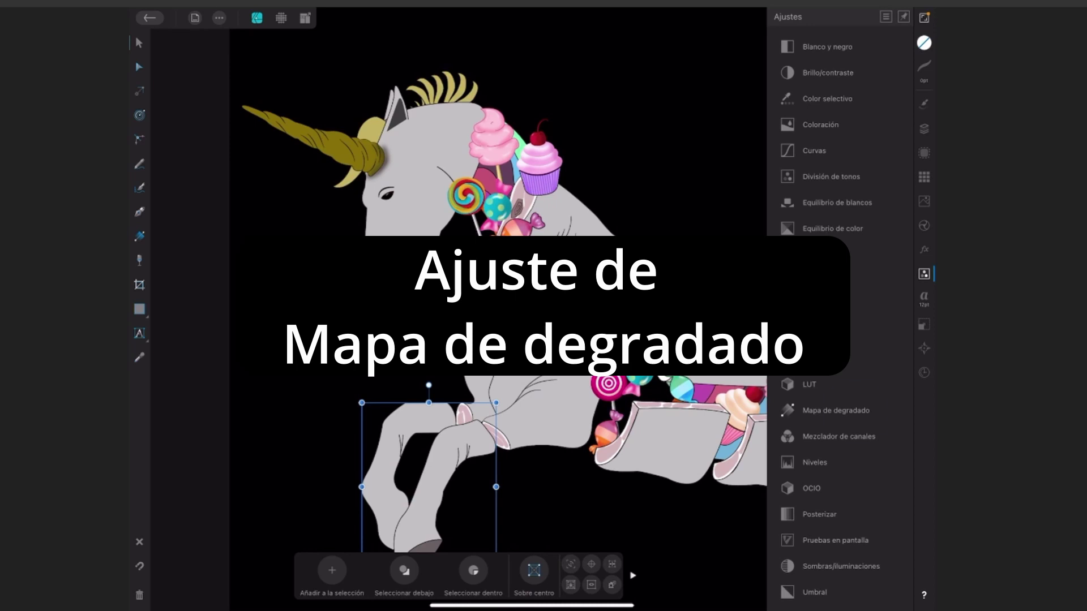
{"action": "left_click", "coordinate": [836, 410]}
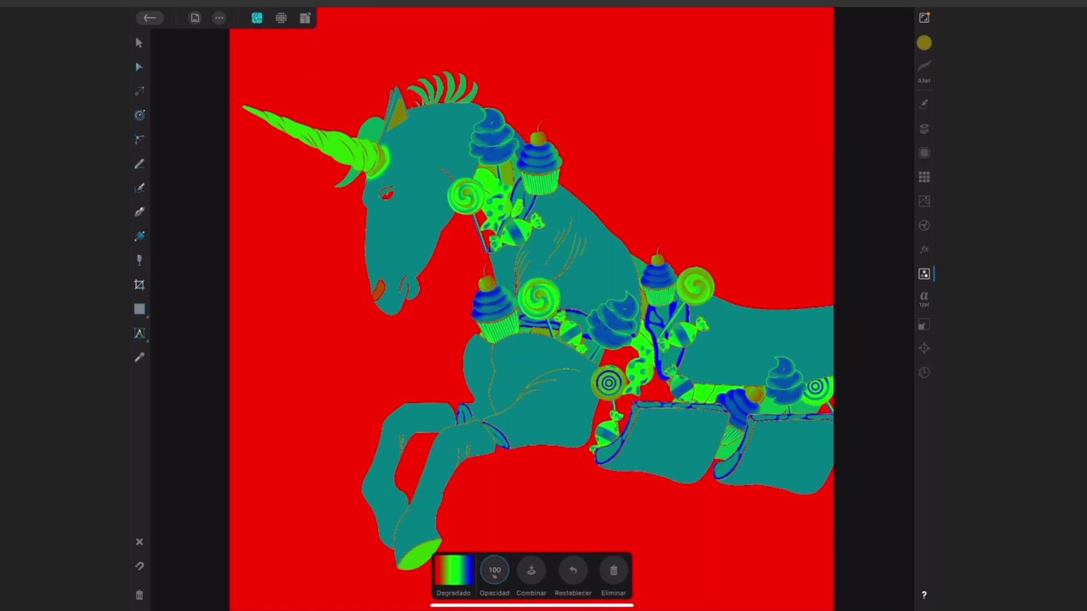
In the gradient editor, make the middle stop black, add a stop and nudge the blue stop left
{"action": "left_click", "coordinate": [453, 570]}
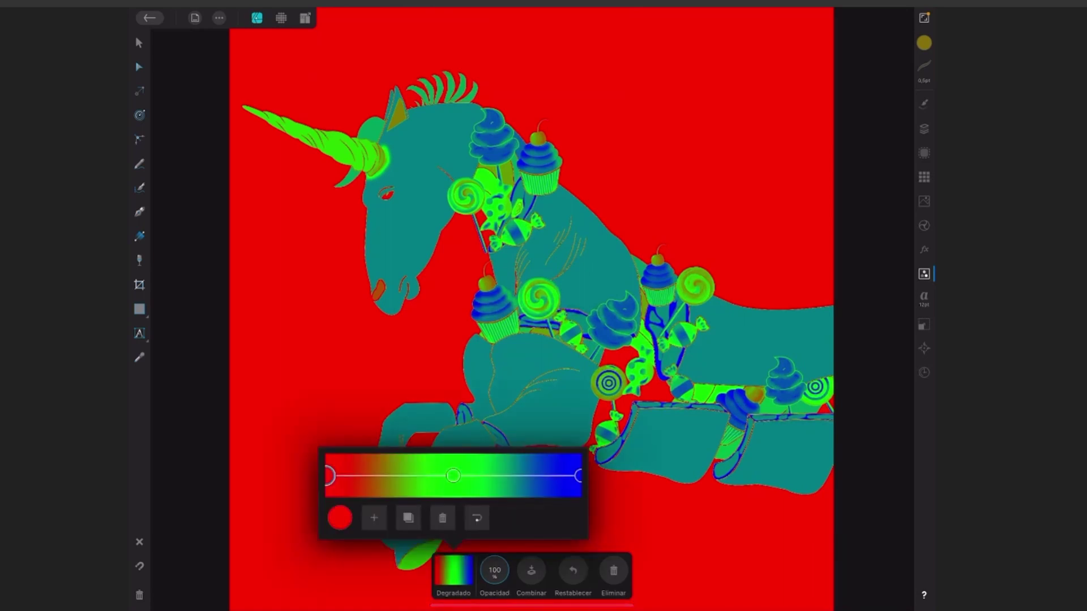
{"action": "mouse_move", "coordinate": [453, 475]}
{"action": "left_mouse_down"}
{"action": "mouse_move", "coordinate": [419, 476]}
{"action": "mouse_move", "coordinate": [480, 476]}
{"action": "mouse_move", "coordinate": [450, 476]}
{"action": "left_mouse_up"}
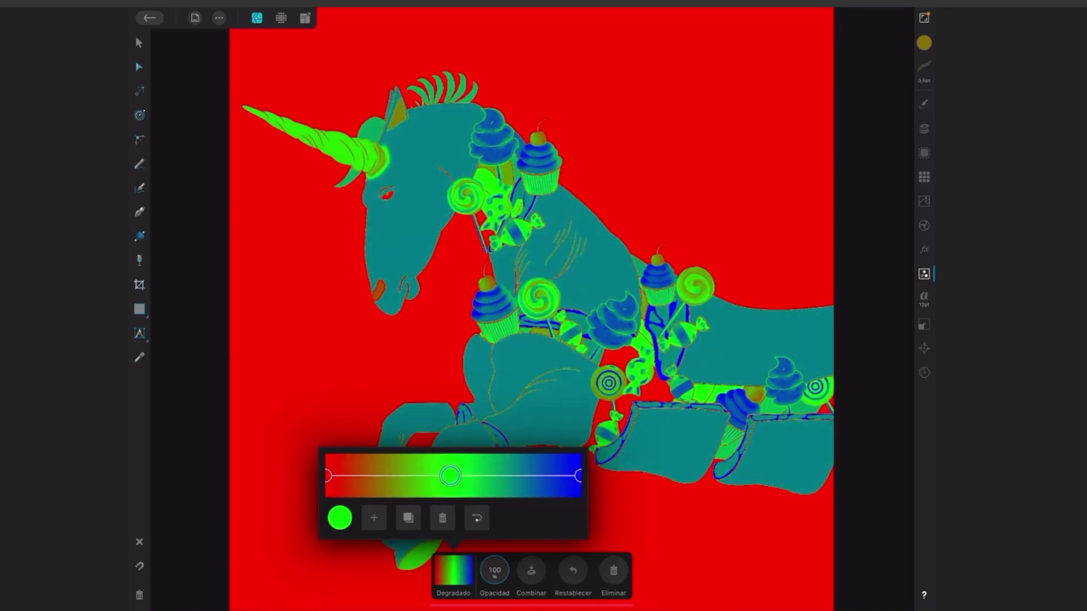
{"action": "left_click", "coordinate": [340, 518]}
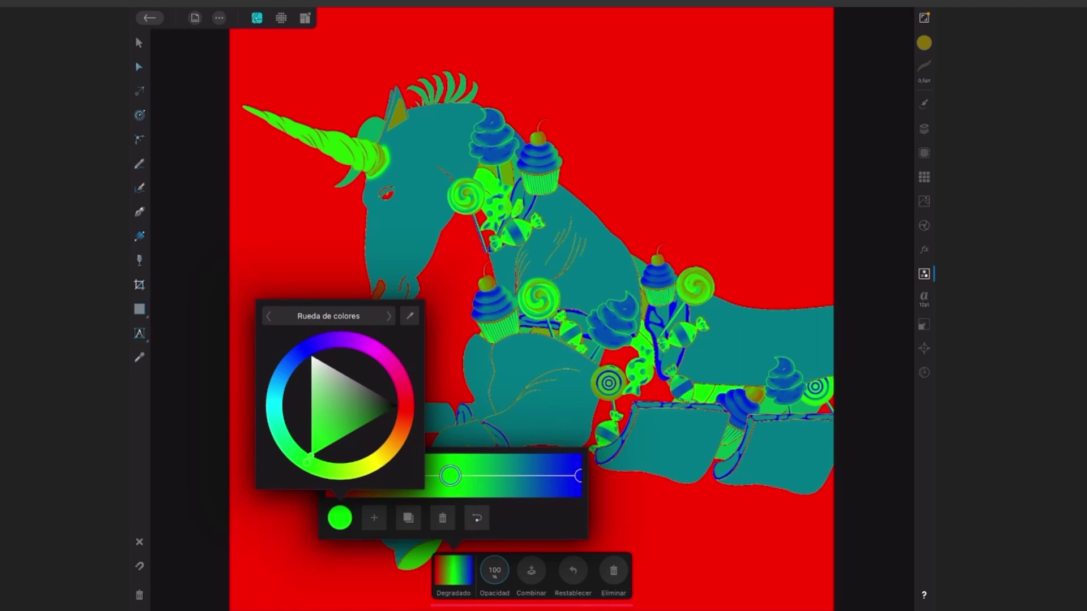
{"action": "left_click", "coordinate": [398, 404]}
{"action": "left_click", "coordinate": [340, 518]}
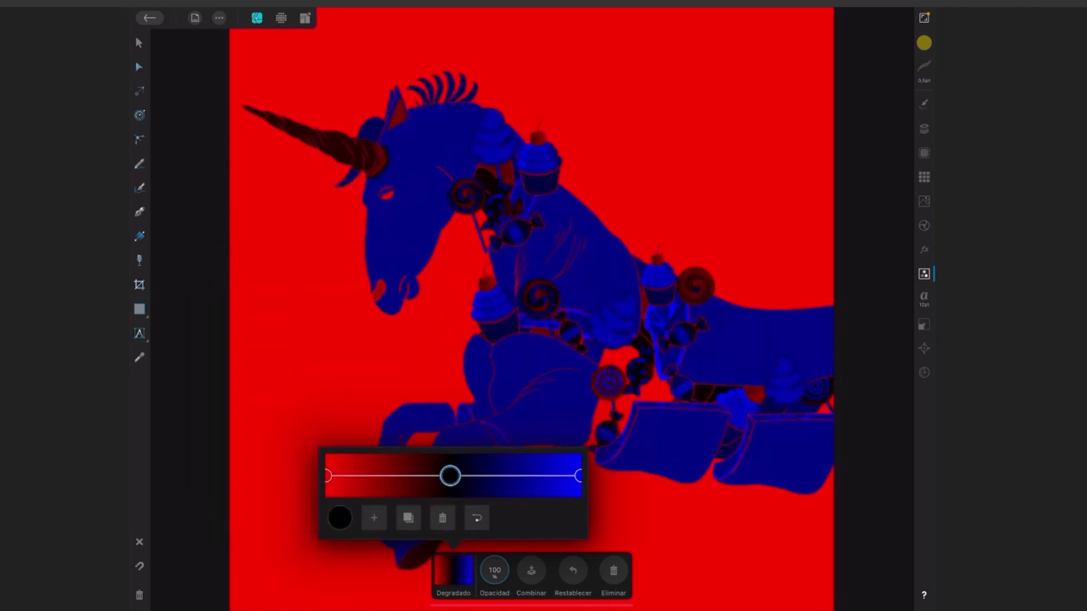
{"action": "left_click", "coordinate": [374, 518]}
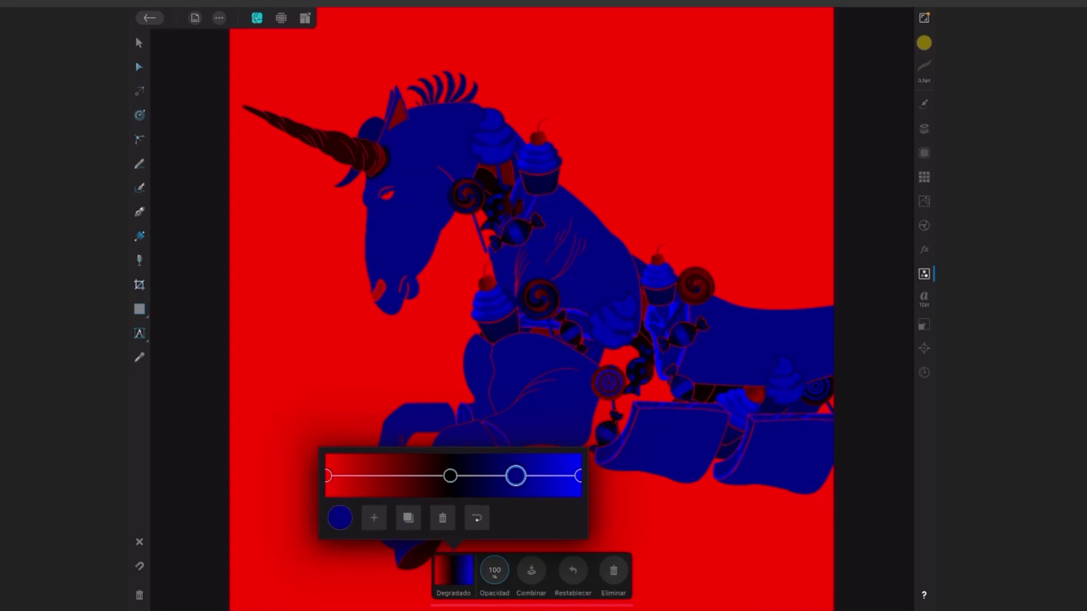
{"action": "left_click_drag", "start_coordinate": [515, 475], "coordinate": [512, 476]}
Add duplicated red and dark red stops near the left end of the gradient
{"action": "left_click", "coordinate": [408, 518]}
{"action": "left_click", "coordinate": [408, 518]}
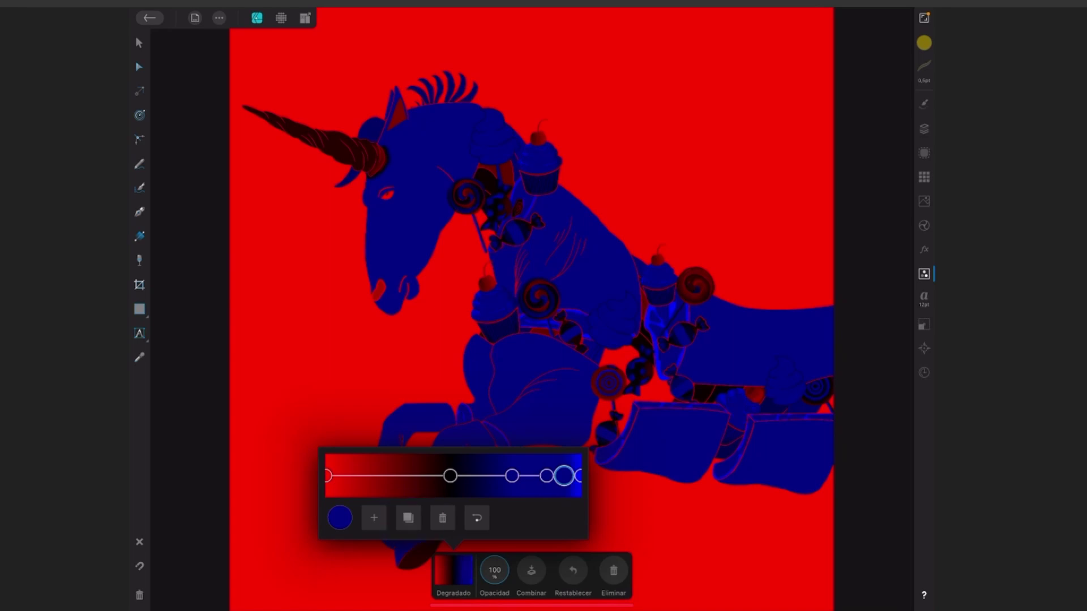
{"action": "left_click", "coordinate": [329, 476]}
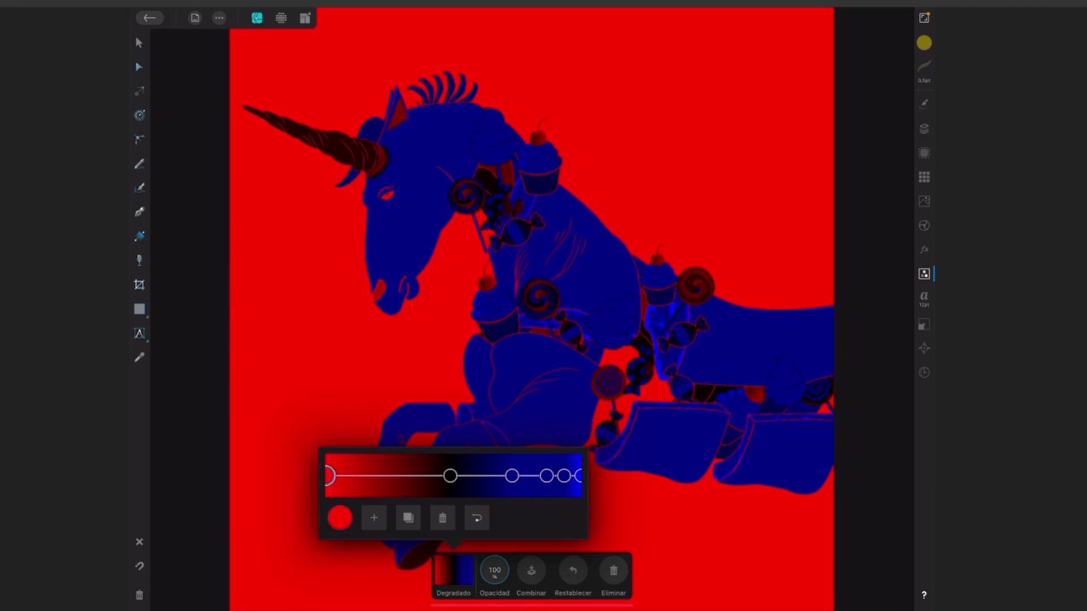
{"action": "left_click", "coordinate": [408, 518]}
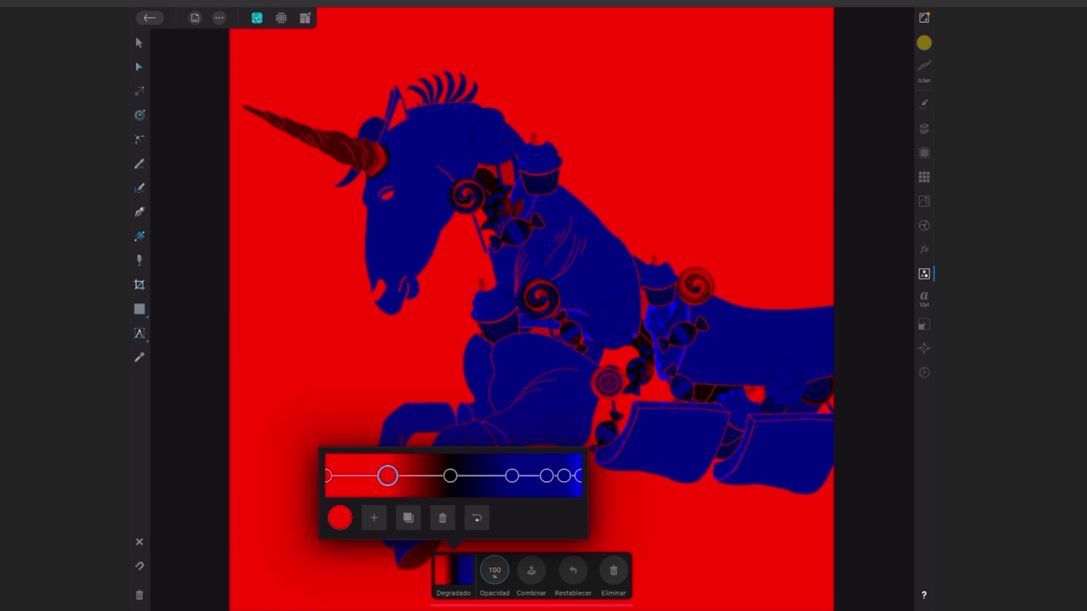
{"action": "left_click_drag", "start_coordinate": [388, 476], "coordinate": [365, 476]}
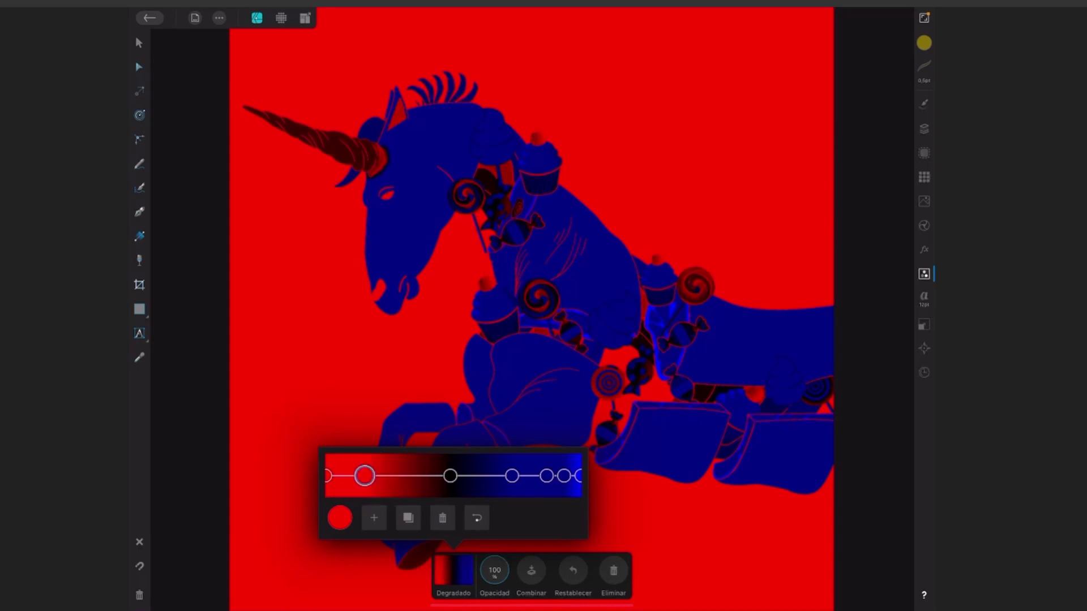
{"action": "left_click", "coordinate": [374, 518]}
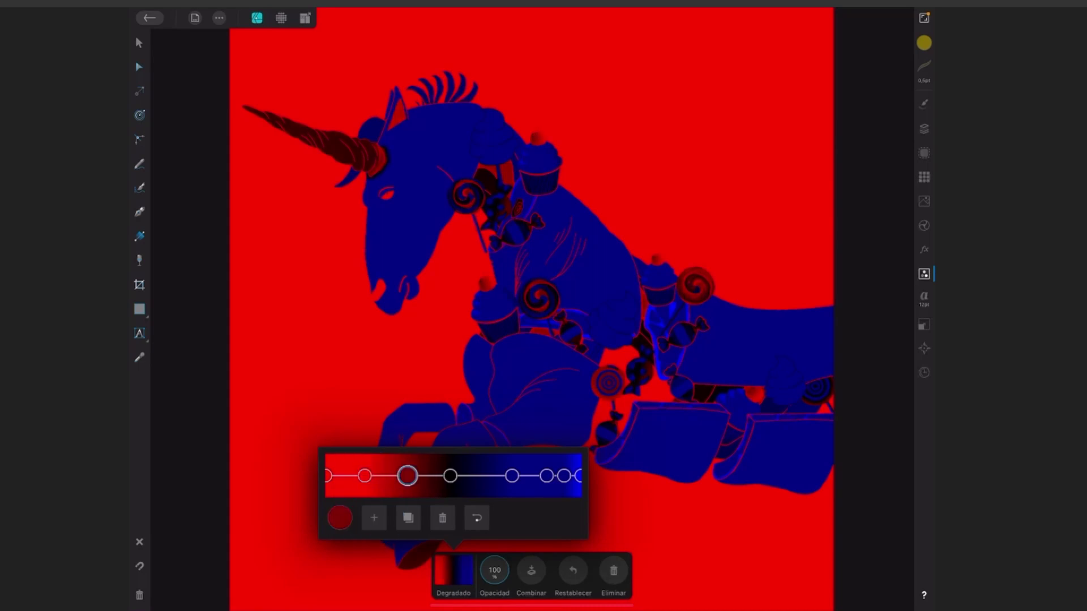
{"action": "mouse_move", "coordinate": [406, 476]}
{"action": "left_mouse_down"}
{"action": "mouse_move", "coordinate": [378, 476]}
{"action": "mouse_move", "coordinate": [406, 476]}
{"action": "left_mouse_up"}
Delete the extra colour stops, leaving a plain red-to-blue gradient
{"action": "left_click", "coordinate": [442, 518]}
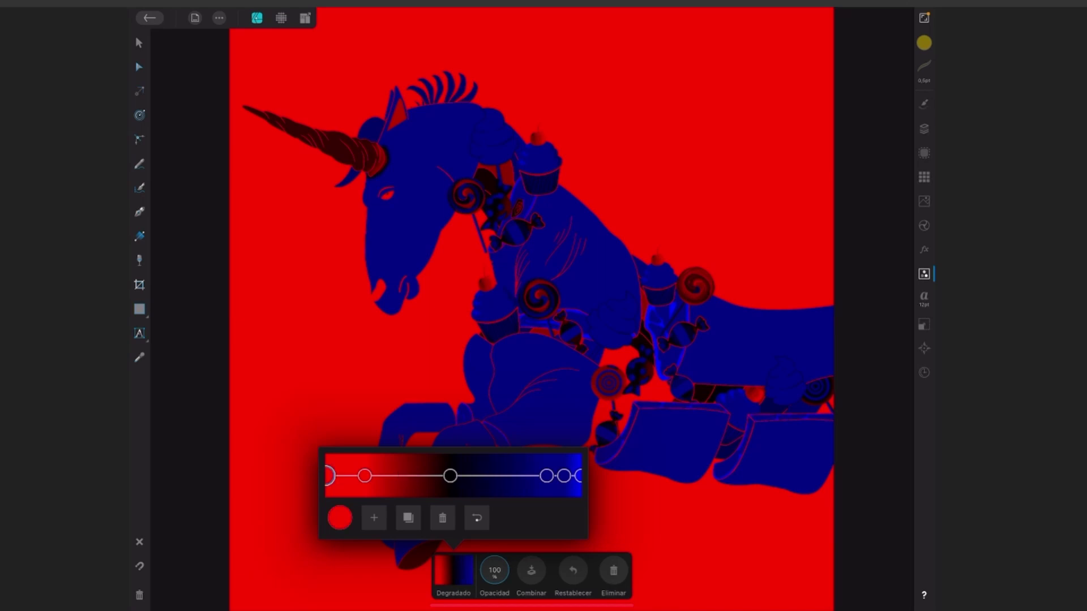
{"action": "left_click", "coordinate": [547, 476]}
{"action": "left_click", "coordinate": [443, 519]}
{"action": "left_click", "coordinate": [562, 477]}
{"action": "left_click", "coordinate": [443, 518]}
{"action": "left_click", "coordinate": [365, 476]}
{"action": "left_click", "coordinate": [443, 518]}
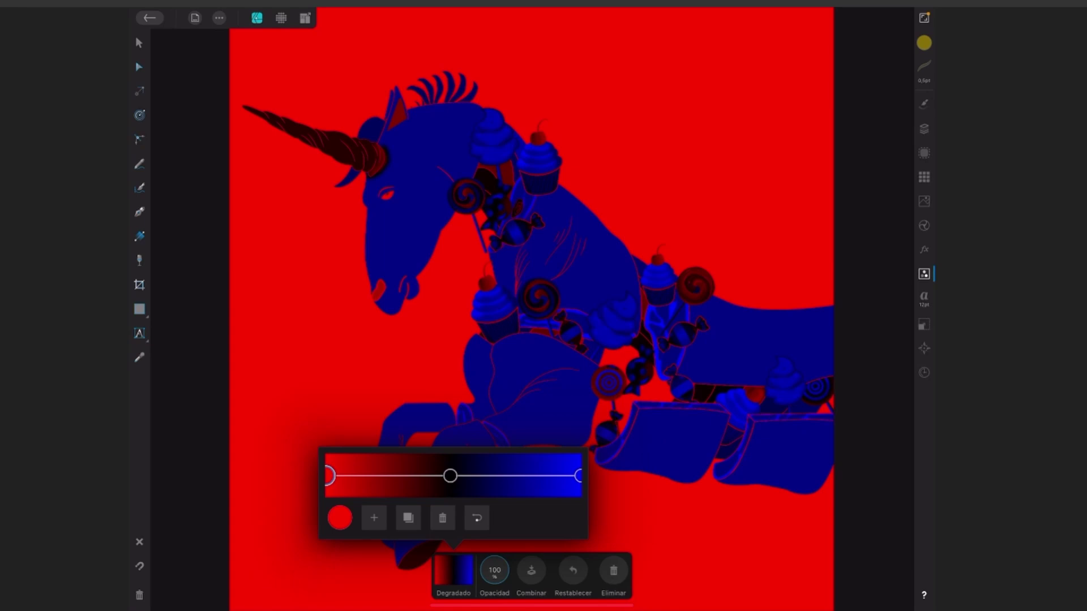
Reverse the gradient twice, ending back at red-to-blue, and close the editor
{"action": "left_click", "coordinate": [477, 519]}
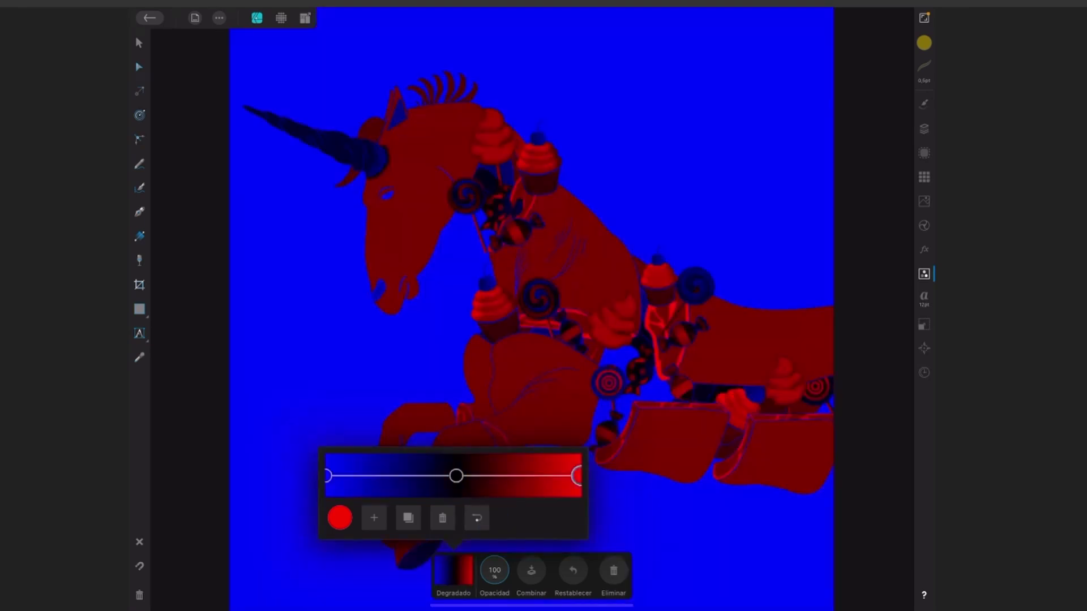
{"action": "left_click", "coordinate": [476, 518]}
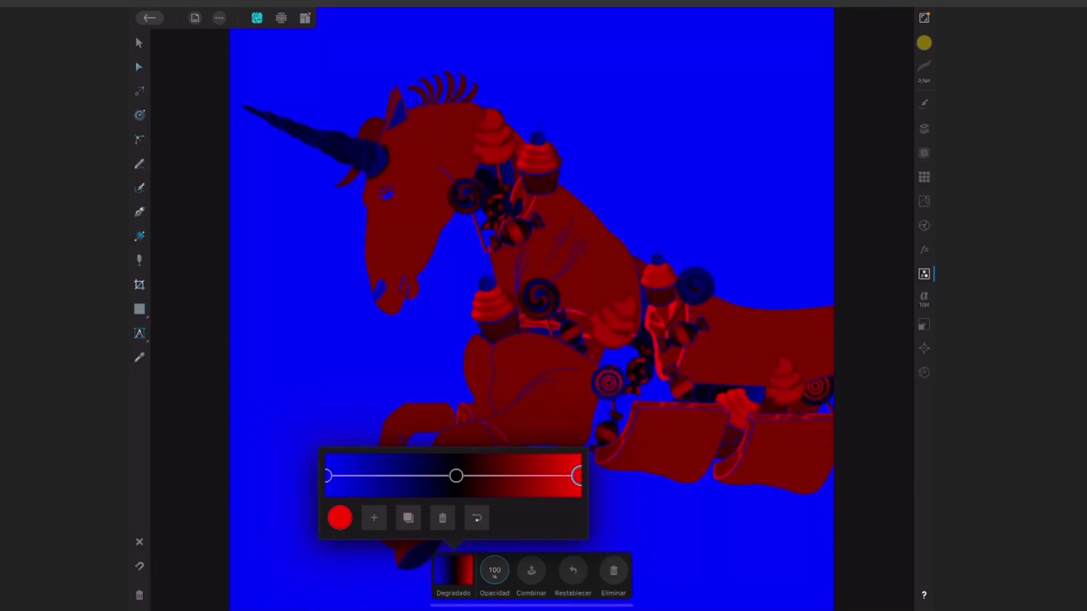
{"action": "left_click", "coordinate": [453, 570]}
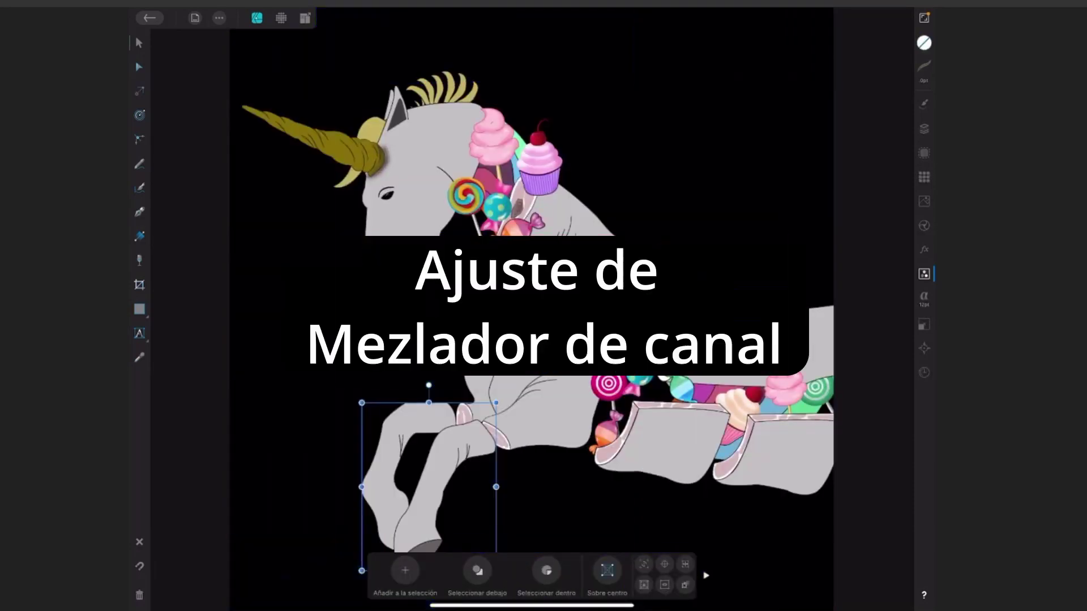
Add a Channel Mixer in CMYK colour space with the Amarillo output channel selected
{"action": "left_click", "coordinate": [864, 436]}
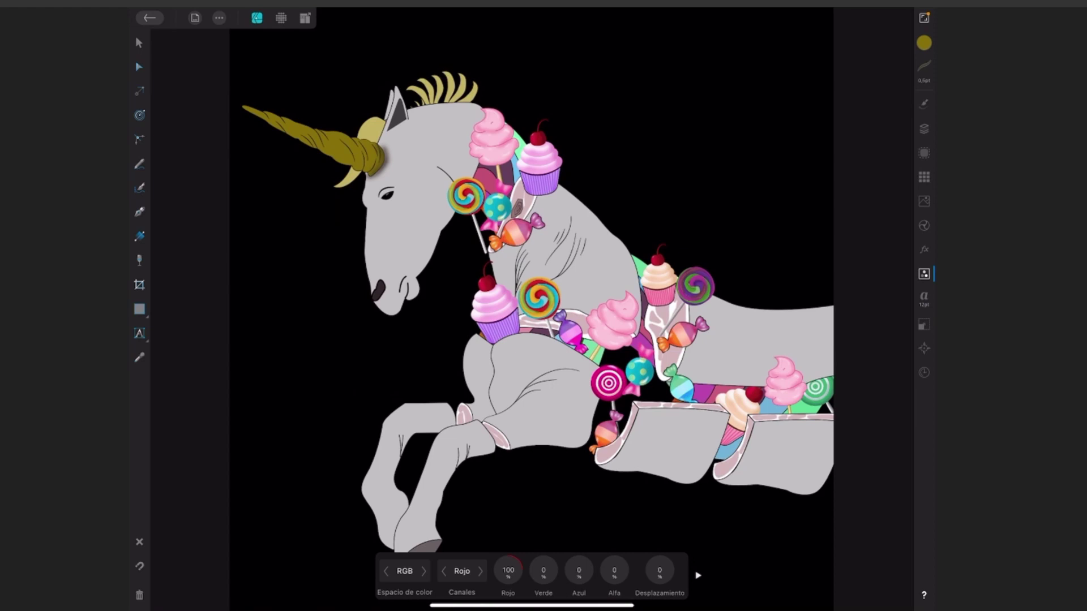
{"action": "left_click", "coordinate": [424, 571]}
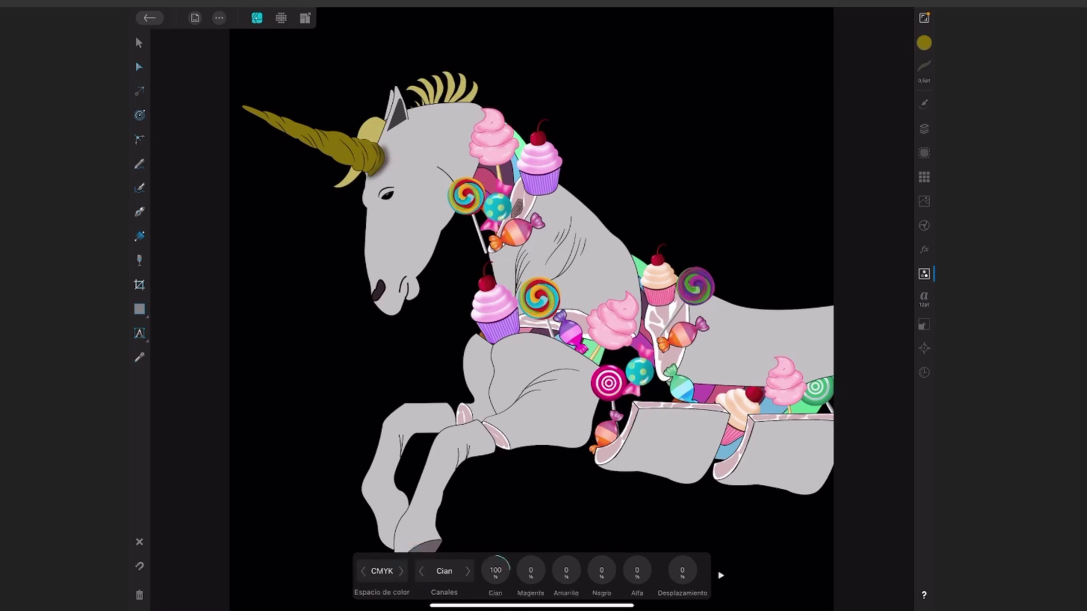
{"action": "left_click", "coordinate": [401, 571]}
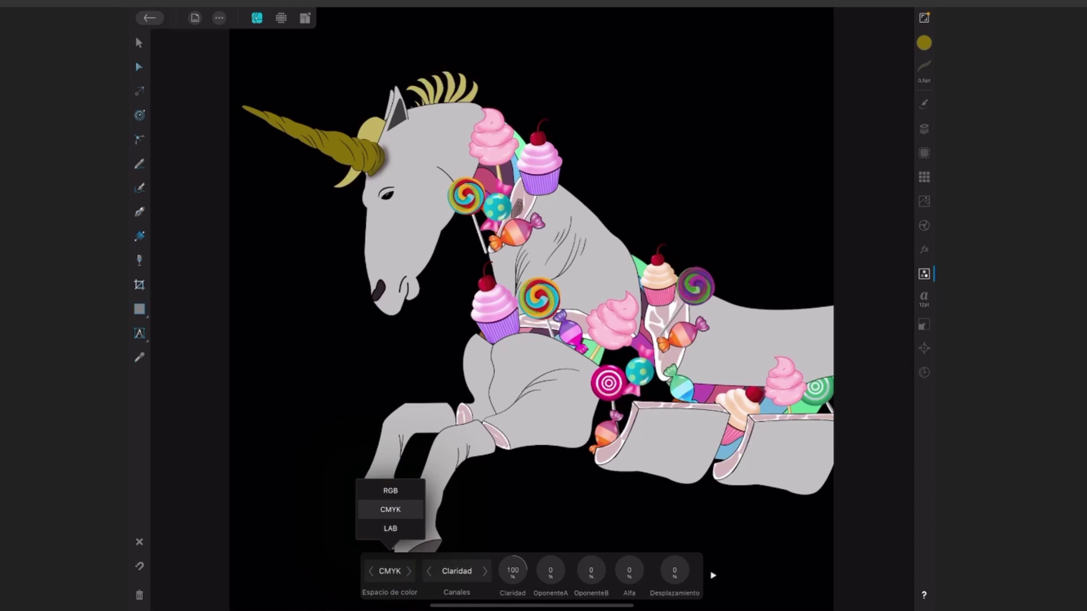
{"action": "left_click", "coordinate": [391, 509]}
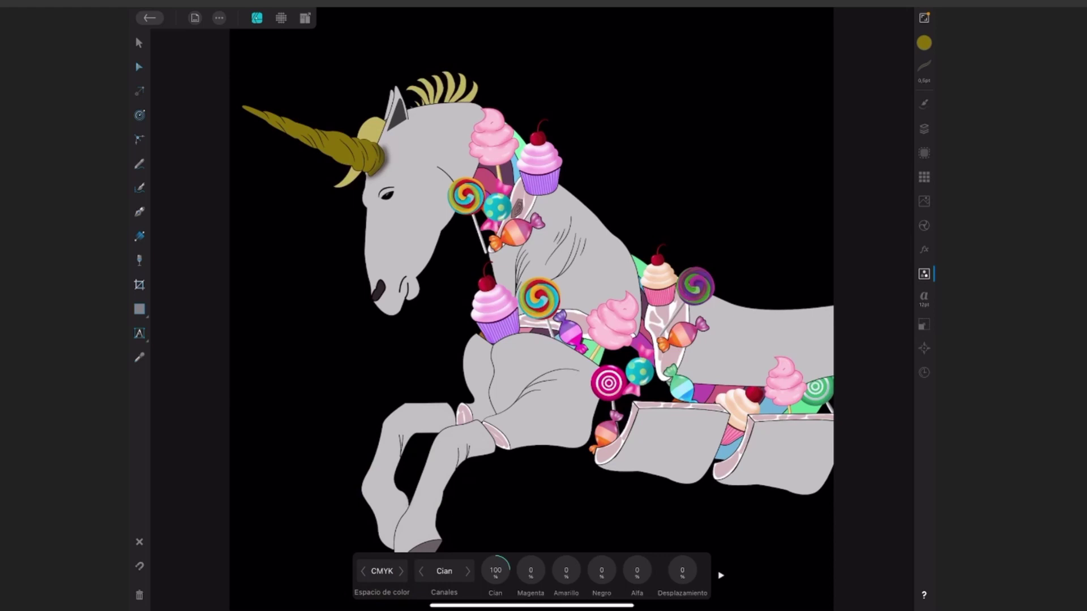
{"action": "left_click", "coordinate": [467, 571]}
{"action": "left_click", "coordinate": [444, 572]}
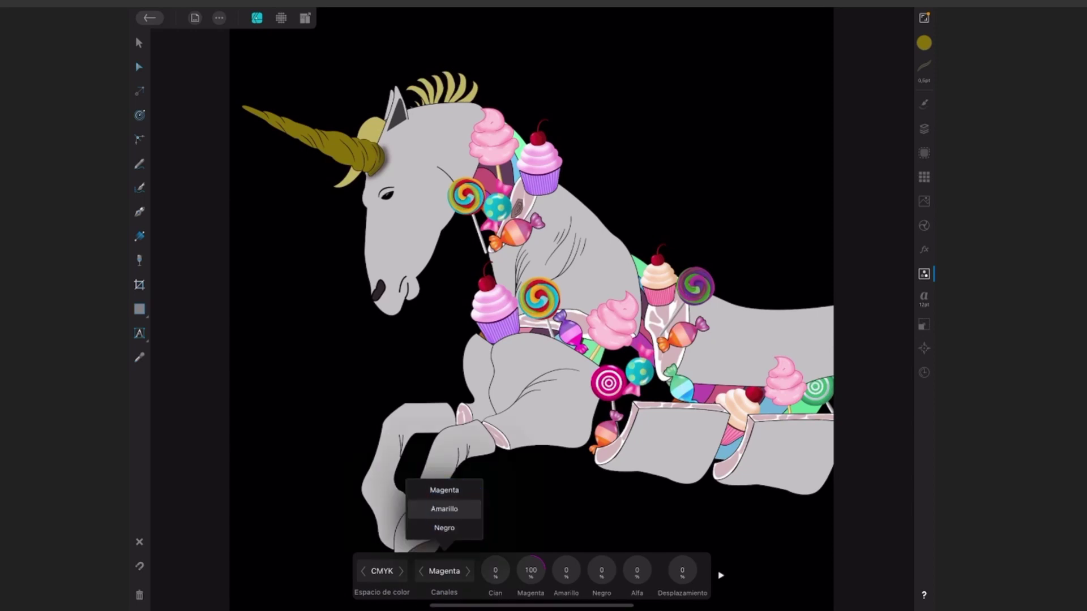
{"action": "left_click", "coordinate": [444, 510]}
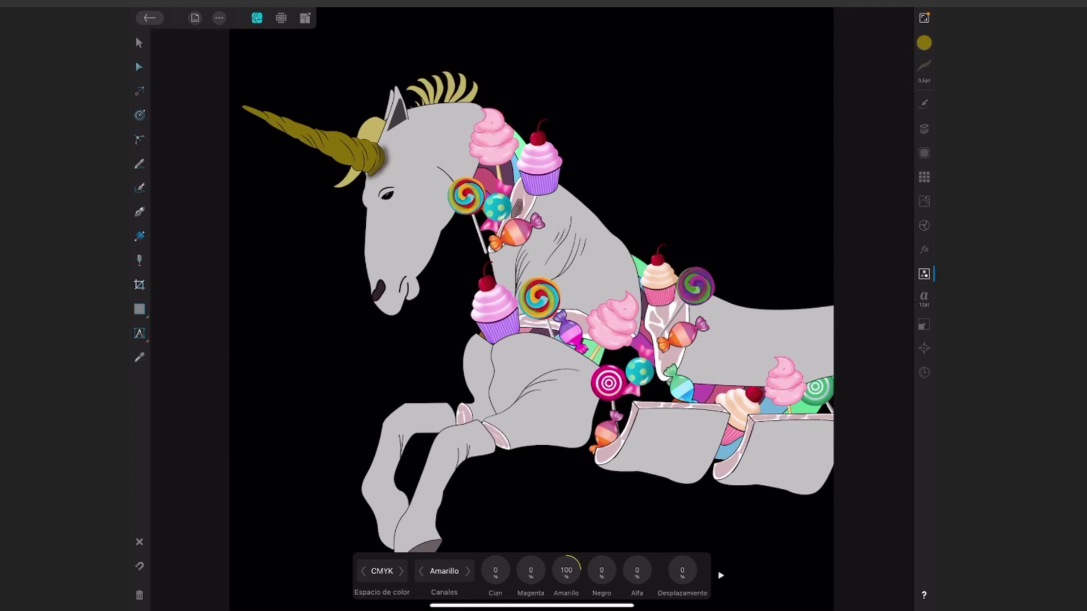
Set the Amarillo channel's yellow, magenta and cyan contributions to 200%
{"action": "left_click_drag", "start_coordinate": [566, 564], "coordinate": [566, 592]}
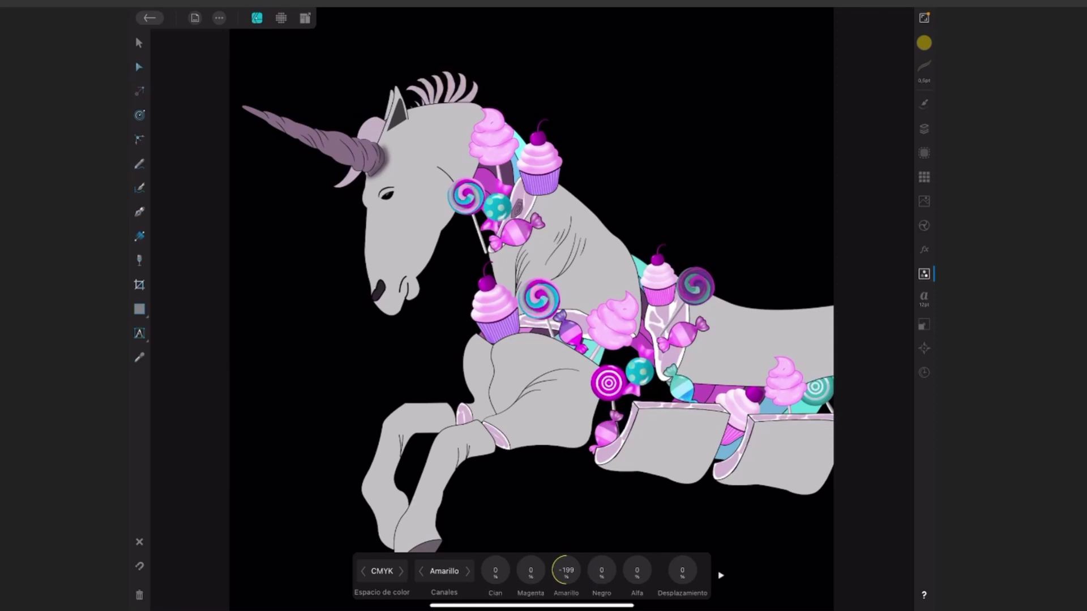
{"action": "left_click_drag", "start_coordinate": [566, 570], "coordinate": [583, 538]}
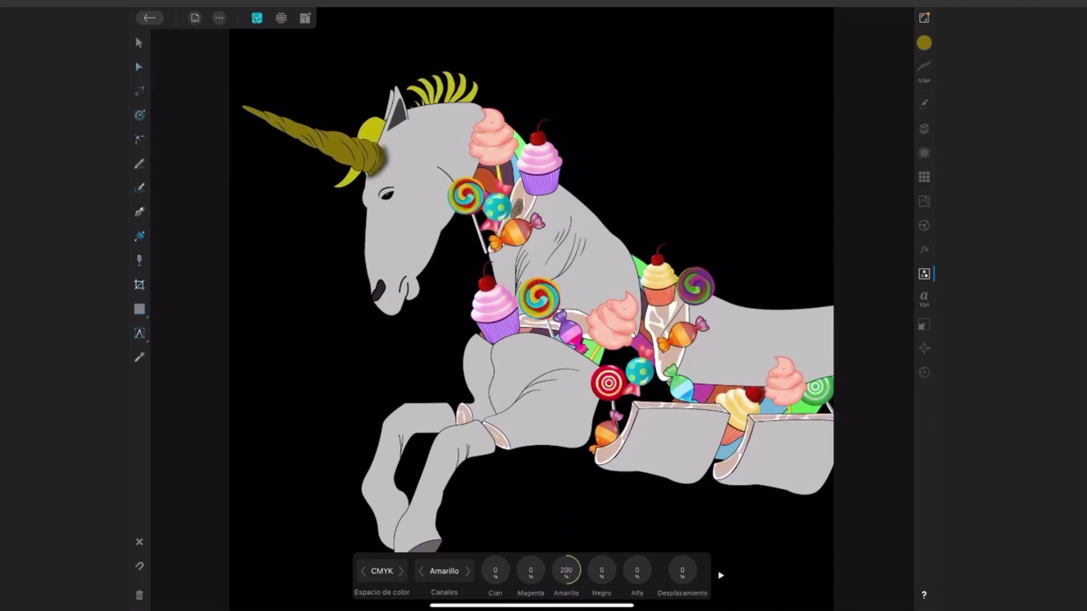
{"action": "left_click_drag", "start_coordinate": [530, 569], "coordinate": [580, 517]}
{"action": "left_click_drag", "start_coordinate": [496, 571], "coordinate": [524, 535]}
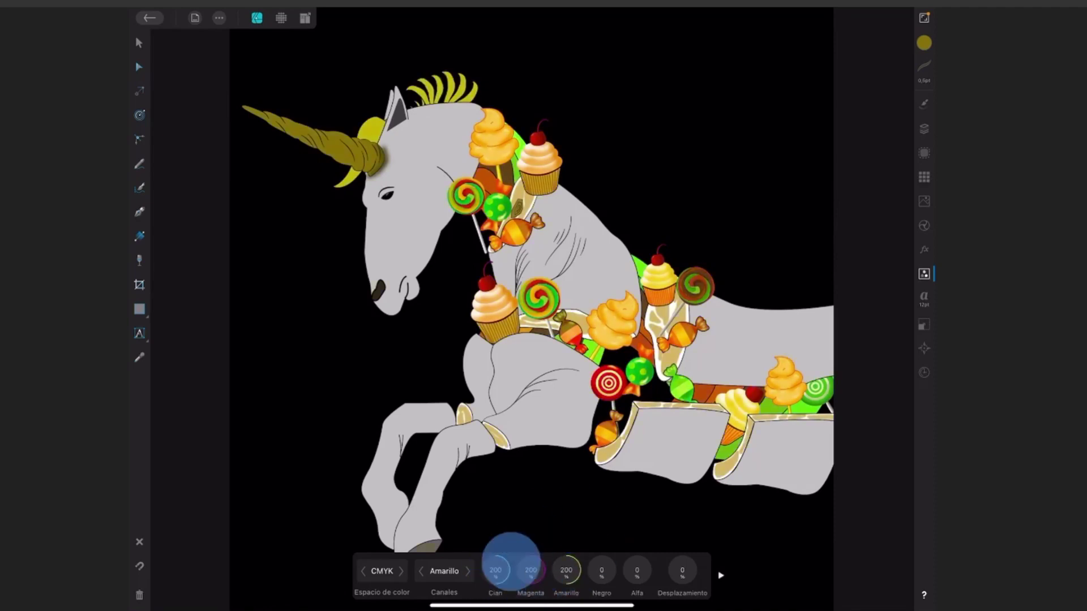
{"action": "left_click", "coordinate": [468, 571]}
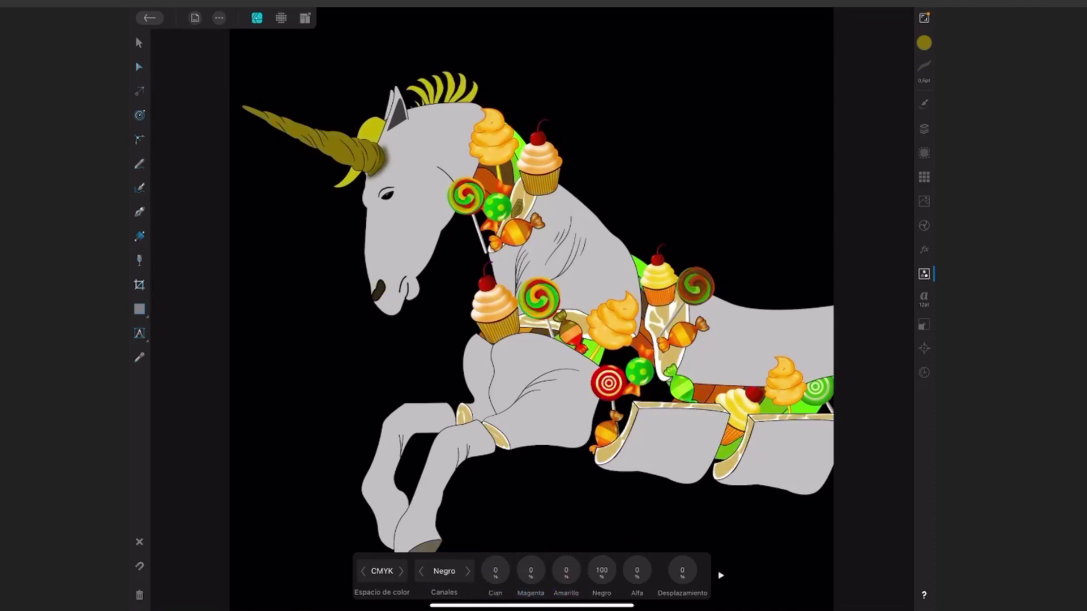
Mix the Alfa channel: cyan -200%, yellow and magenta 200%, alpha -77, then reselect Amarillo
{"action": "left_click", "coordinate": [444, 571]}
{"action": "left_click_drag", "start_coordinate": [449, 524], "coordinate": [451, 498]}
{"action": "left_click_drag", "start_coordinate": [495, 571], "coordinate": [521, 519]}
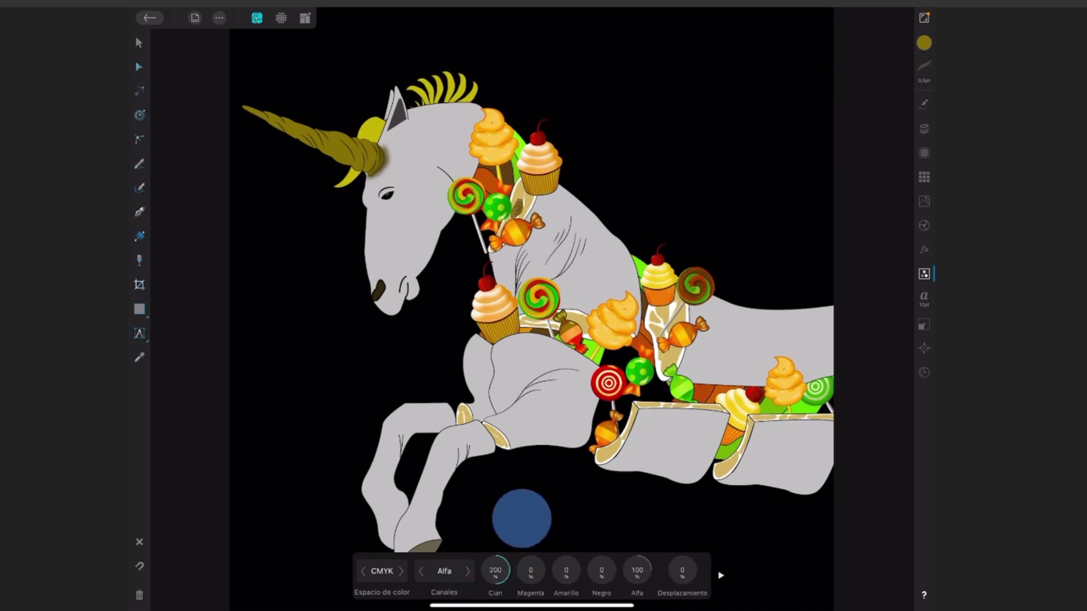
{"action": "mouse_move", "coordinate": [496, 571]}
{"action": "left_mouse_down"}
{"action": "mouse_move", "coordinate": [495, 600]}
{"action": "mouse_move", "coordinate": [531, 583]}
{"action": "mouse_move", "coordinate": [531, 600]}
{"action": "mouse_move", "coordinate": [566, 600]}
{"action": "mouse_move", "coordinate": [601, 532]}
{"action": "left_mouse_up"}
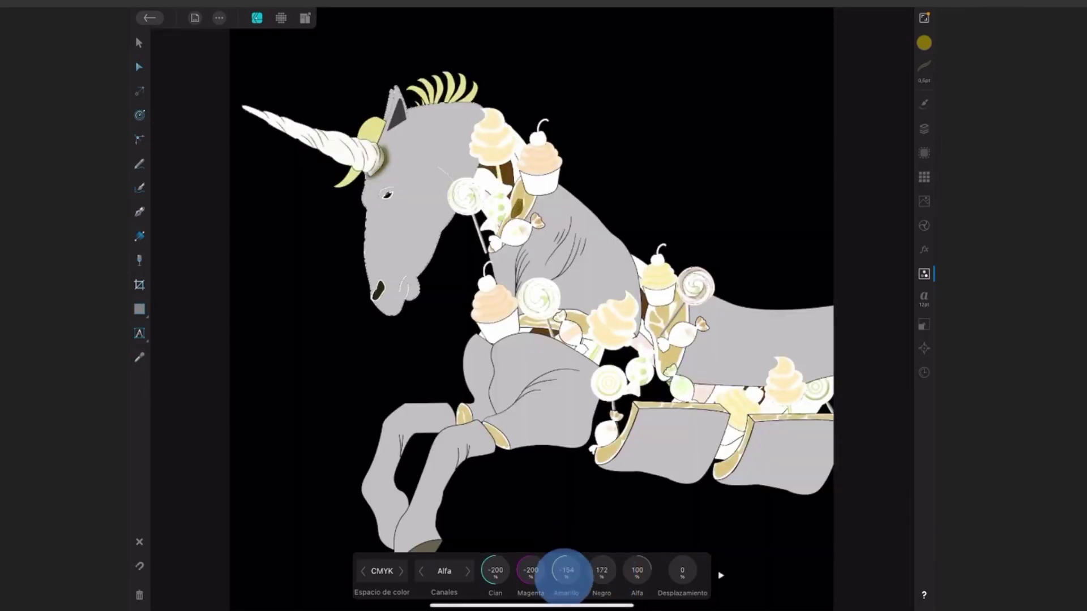
{"action": "left_click_drag", "start_coordinate": [566, 571], "coordinate": [566, 532]}
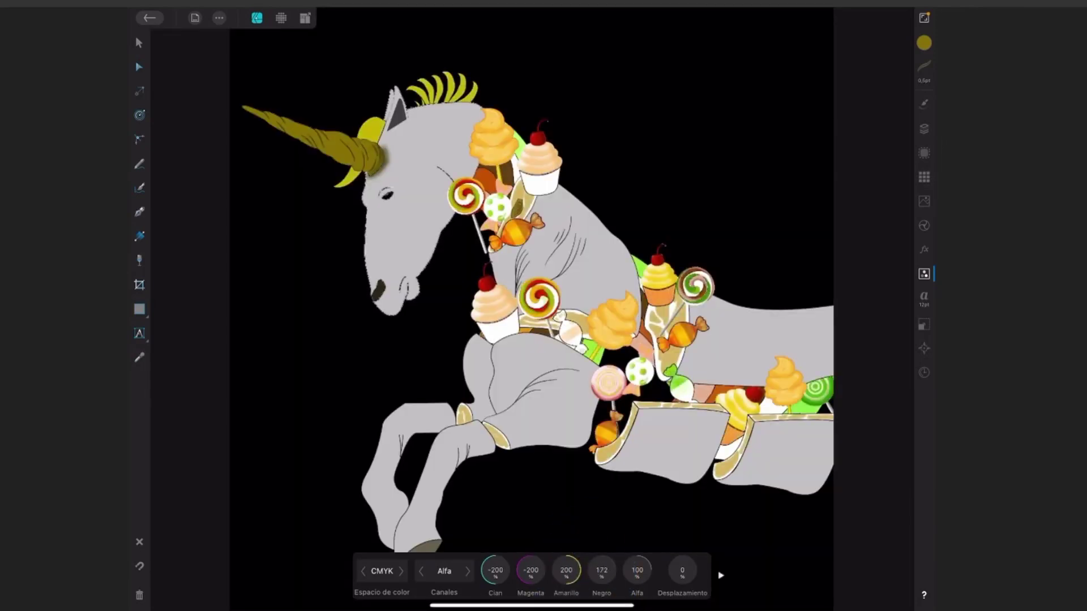
{"action": "mouse_move", "coordinate": [530, 570]}
{"action": "left_mouse_down"}
{"action": "mouse_move", "coordinate": [542, 547]}
{"action": "mouse_move", "coordinate": [495, 566]}
{"action": "left_mouse_up"}
{"action": "left_click_drag", "start_coordinate": [638, 570], "coordinate": [654, 544]}
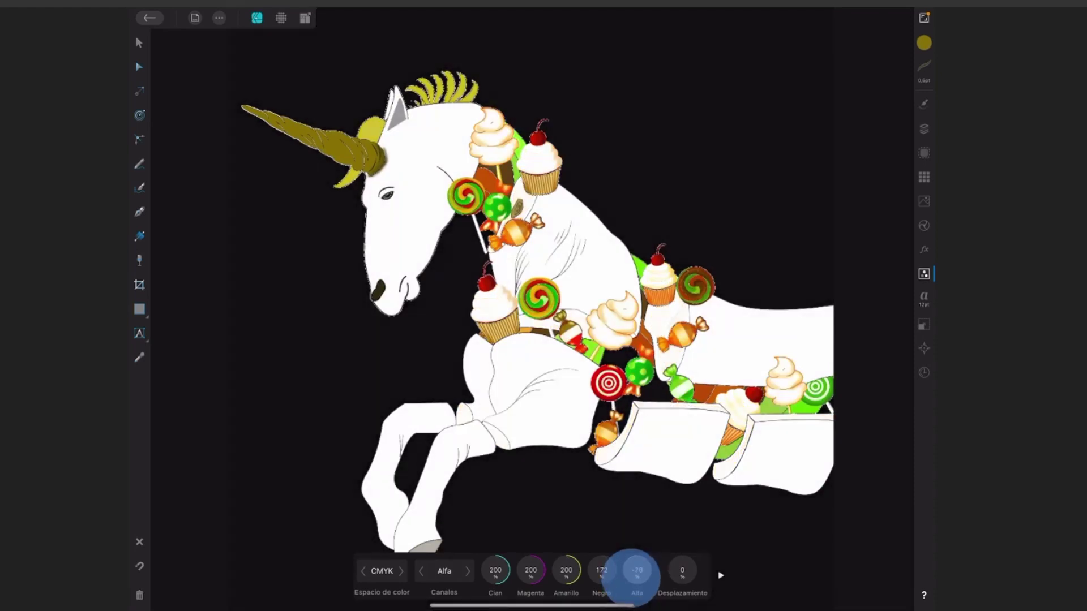
{"action": "left_click_drag", "start_coordinate": [634, 573], "coordinate": [626, 573]}
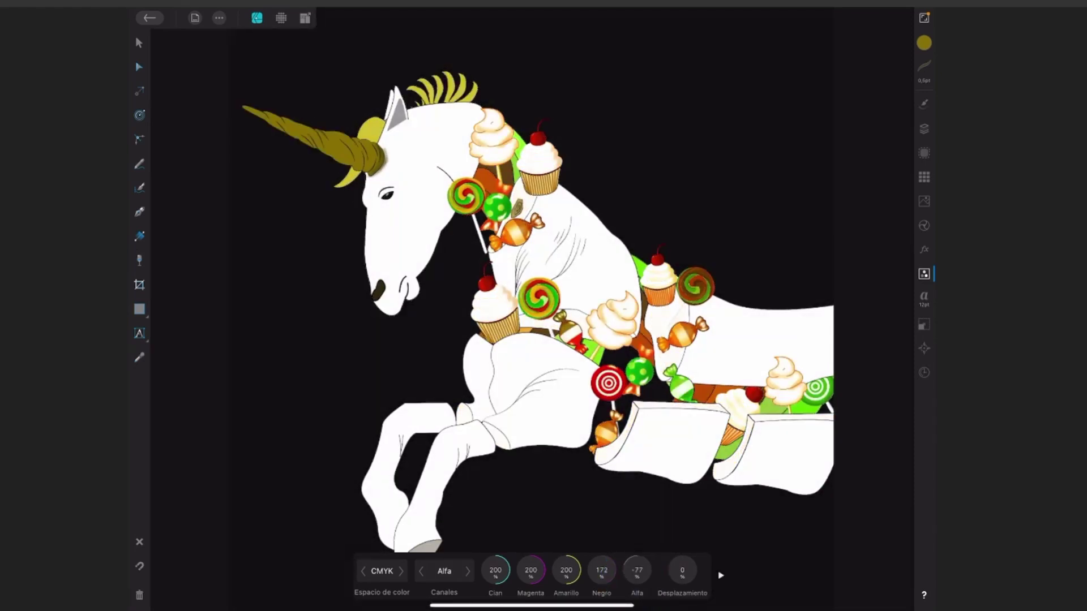
{"action": "left_click", "coordinate": [648, 552]}
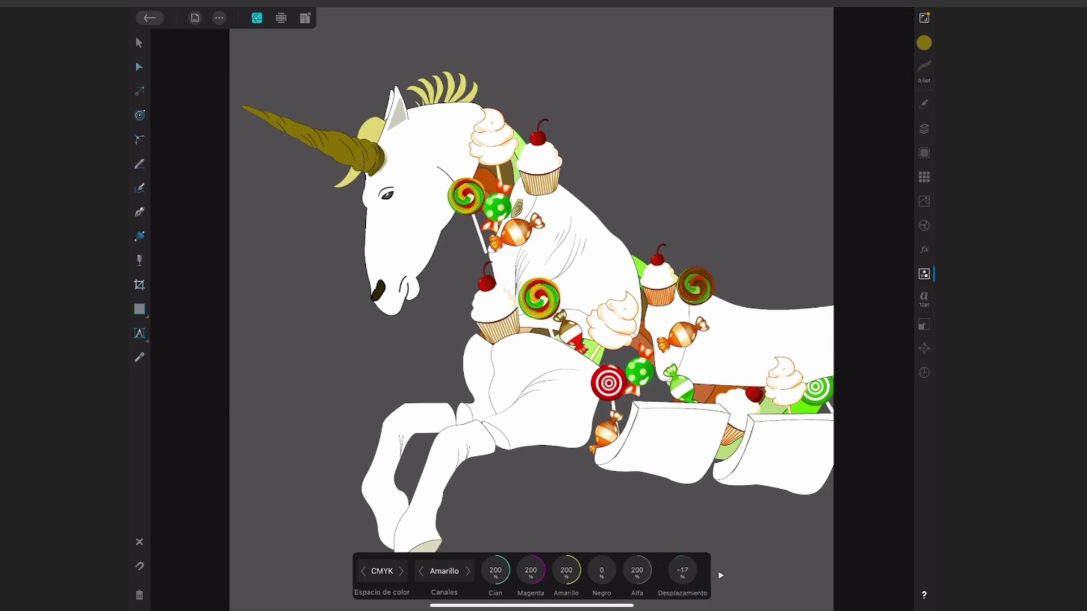
Try channel offset values from negative up to 100, then bring up the mixer's delete option
{"action": "left_click_drag", "start_coordinate": [683, 565], "coordinate": [682, 592]}
{"action": "left_click", "coordinate": [522, 505]}
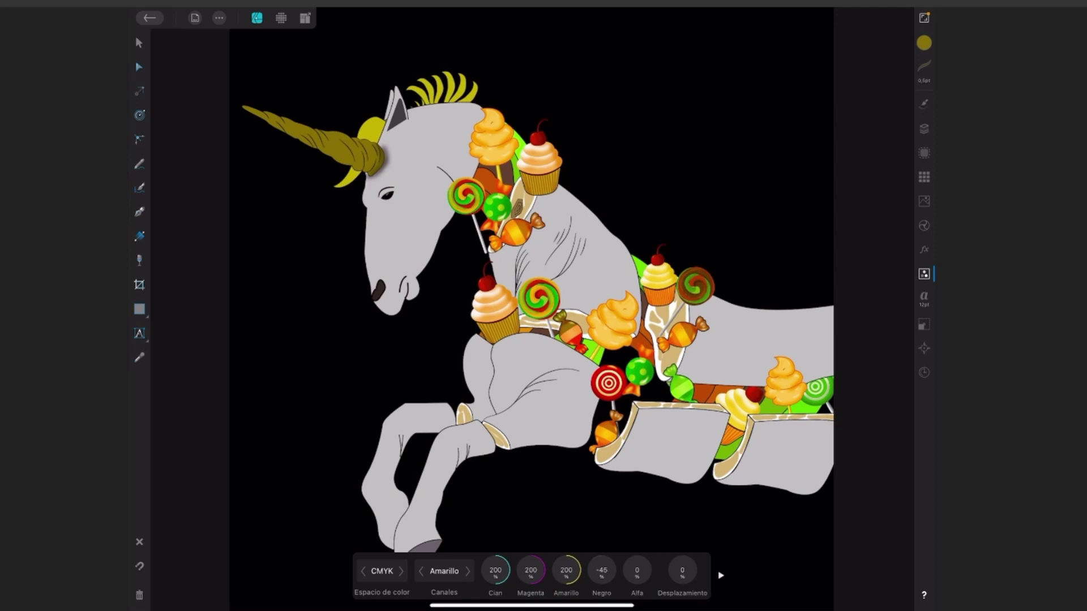
{"action": "left_click_drag", "start_coordinate": [682, 572], "coordinate": [672, 599]}
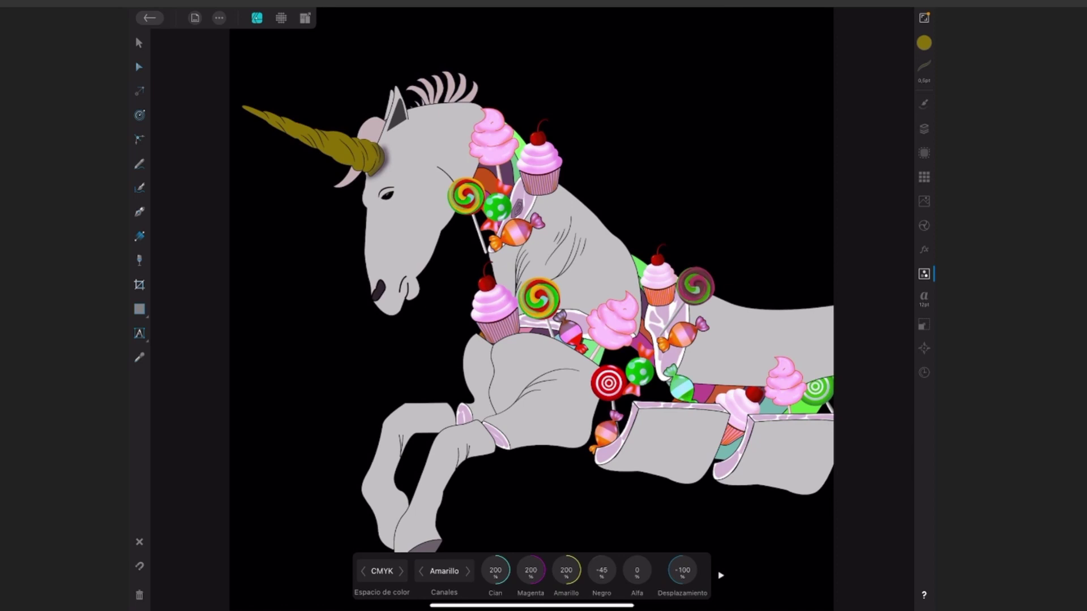
{"action": "left_click_drag", "start_coordinate": [682, 565], "coordinate": [683, 566]}
{"action": "left_click", "coordinate": [681, 565]}
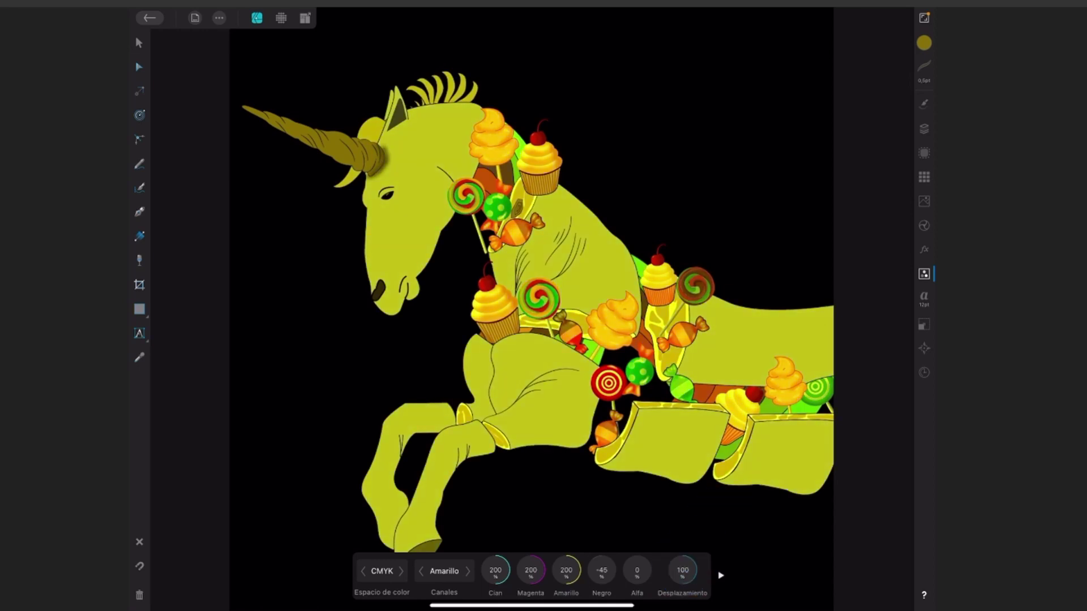
{"action": "left_click_drag", "start_coordinate": [683, 567], "coordinate": [681, 572]}
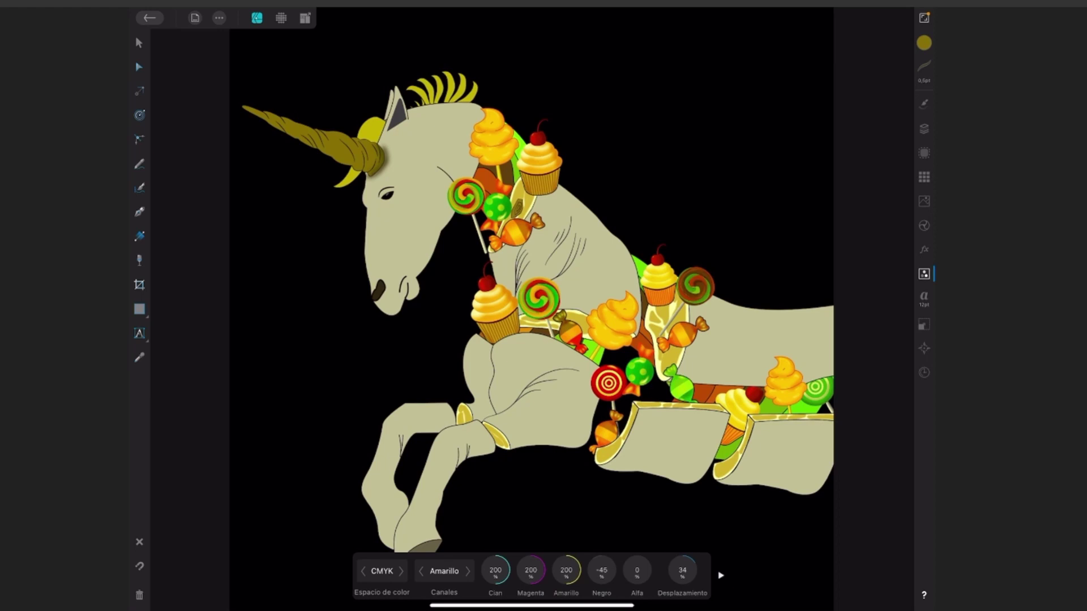
{"action": "left_click", "coordinate": [721, 576]}
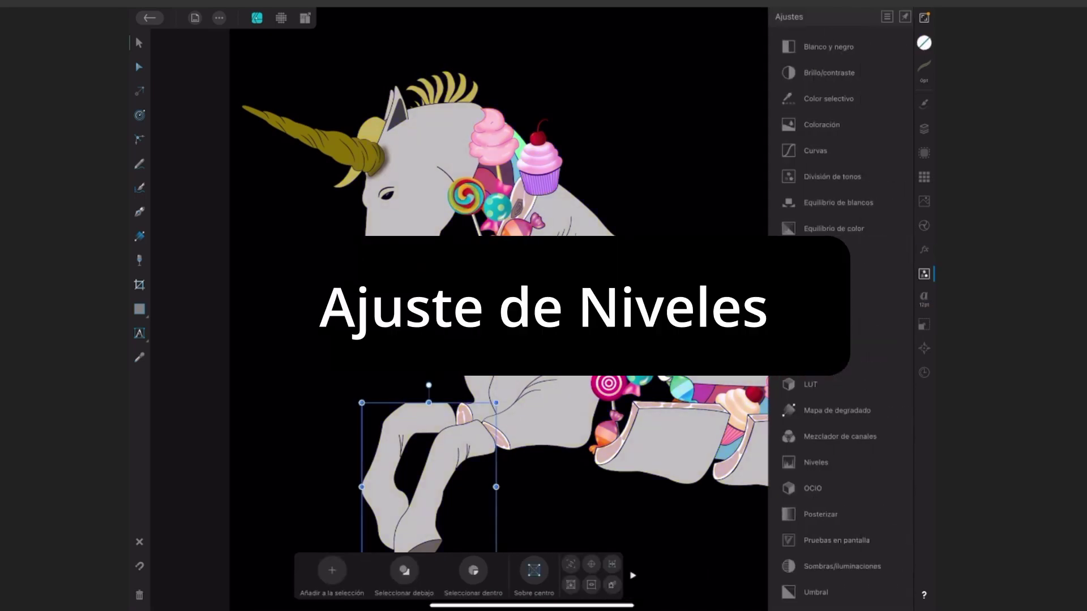
Add a Levels (Niveles) adjustment at default black 0%, white 100%, gamma 1.00
{"action": "left_click", "coordinate": [818, 462]}
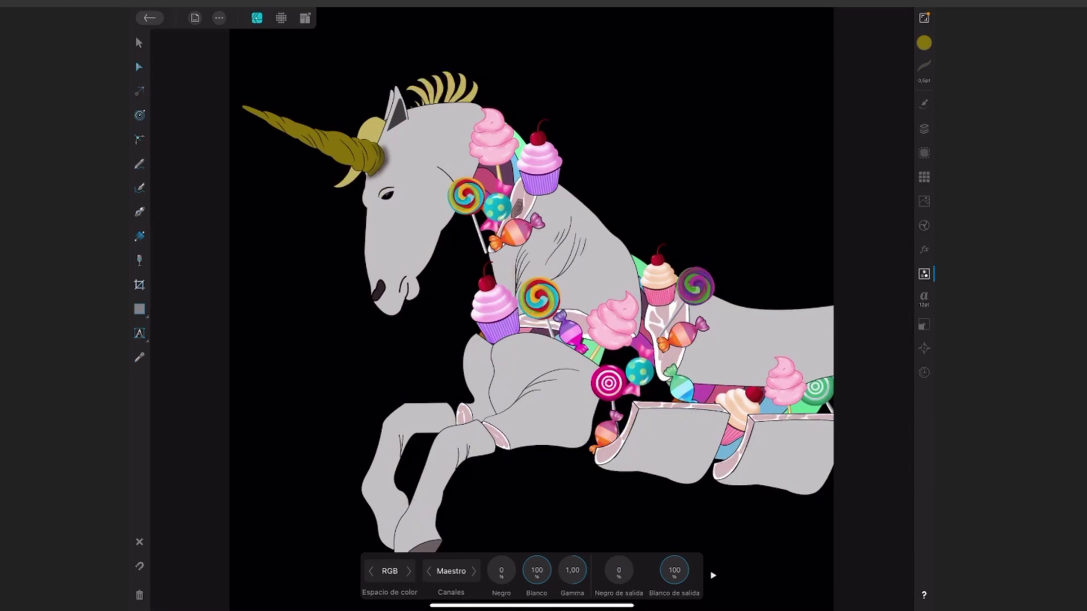
Switch Levels to CMYK and back to RGB, keeping the Maestro channel selected
{"action": "left_click", "coordinate": [408, 571]}
{"action": "left_click", "coordinate": [369, 572]}
{"action": "left_click", "coordinate": [451, 571]}
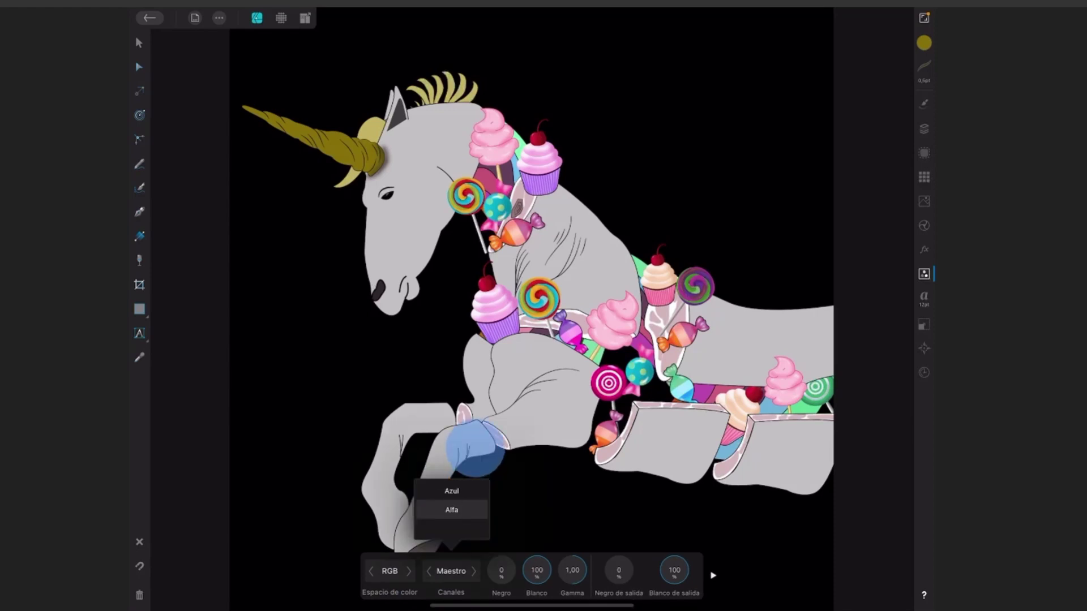
{"action": "scroll", "coordinate": [473, 492], "scroll_direction": "down", "scroll_amount": 1}
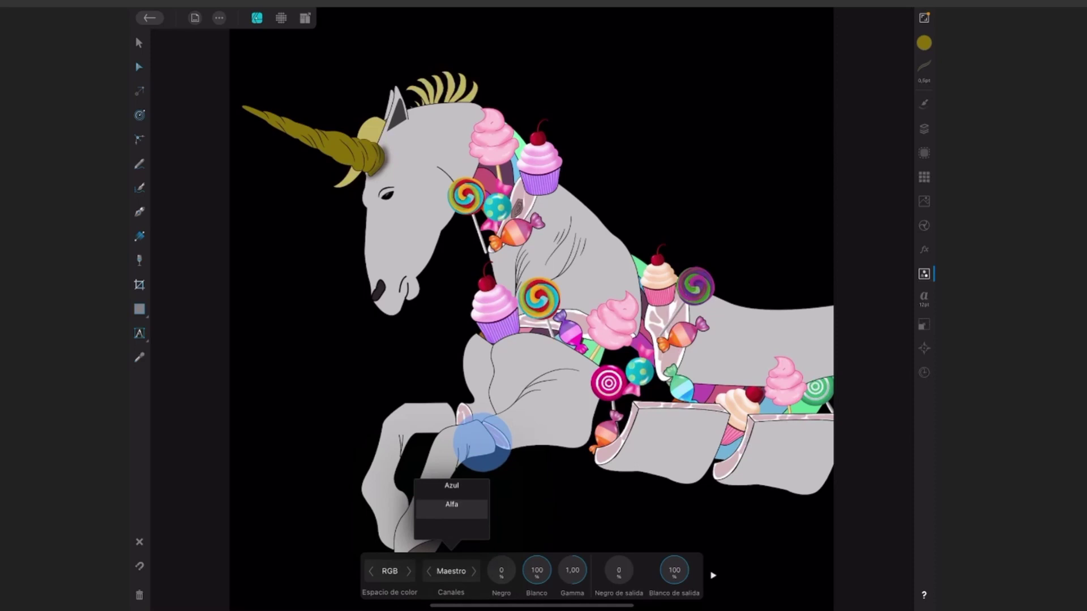
{"action": "scroll", "coordinate": [476, 504], "scroll_direction": "up", "scroll_amount": 3}
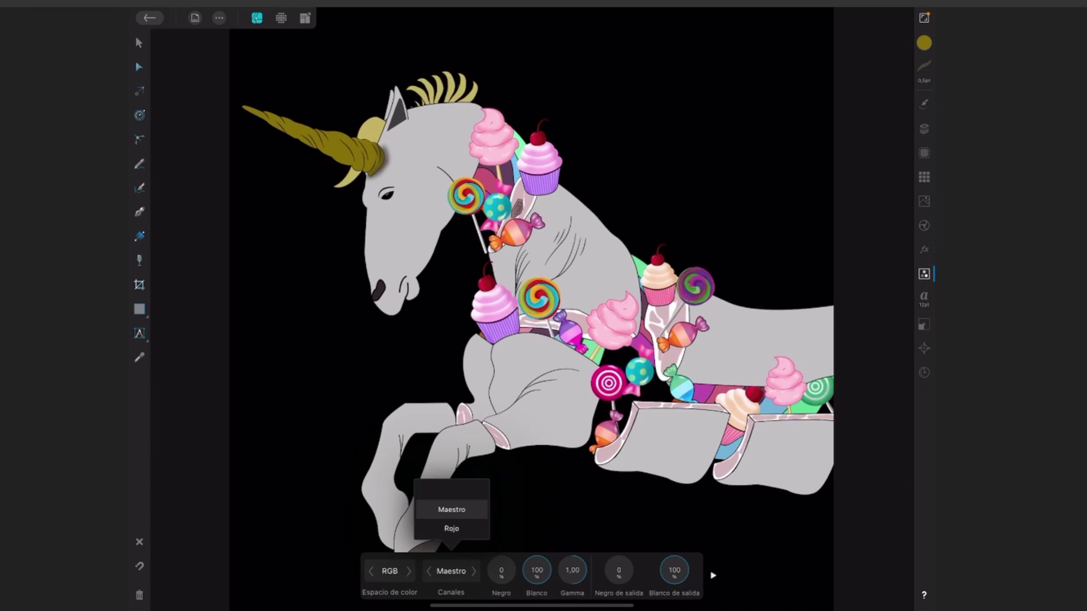
{"action": "key", "text": "Escape"}
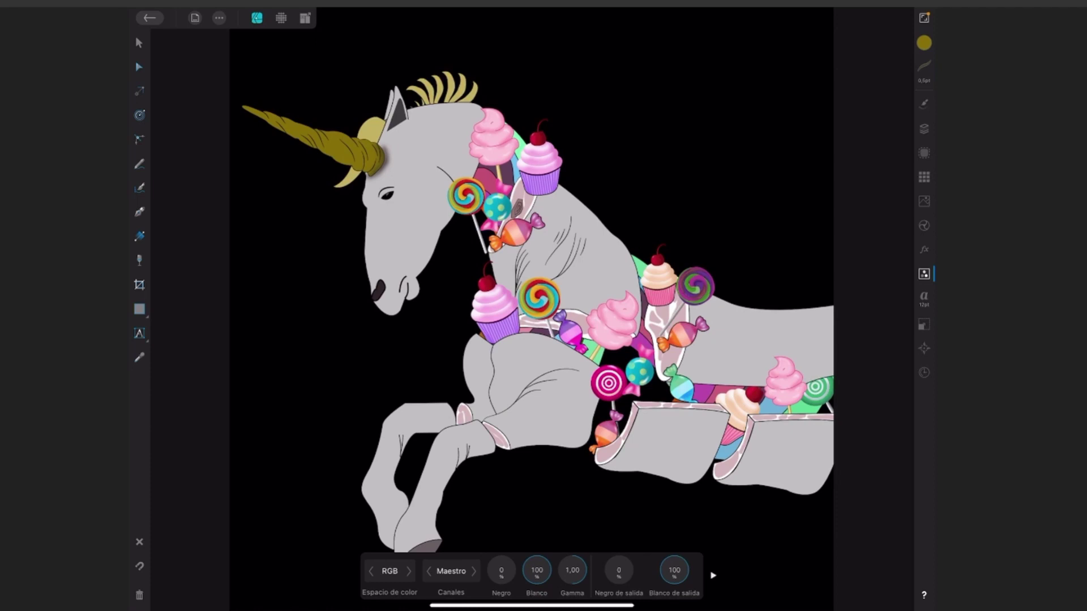
Test the Negro, Blanco and Gamma dials, ending at 12%, 93% and 2,00
{"action": "left_click_drag", "start_coordinate": [502, 571], "coordinate": [533, 525]}
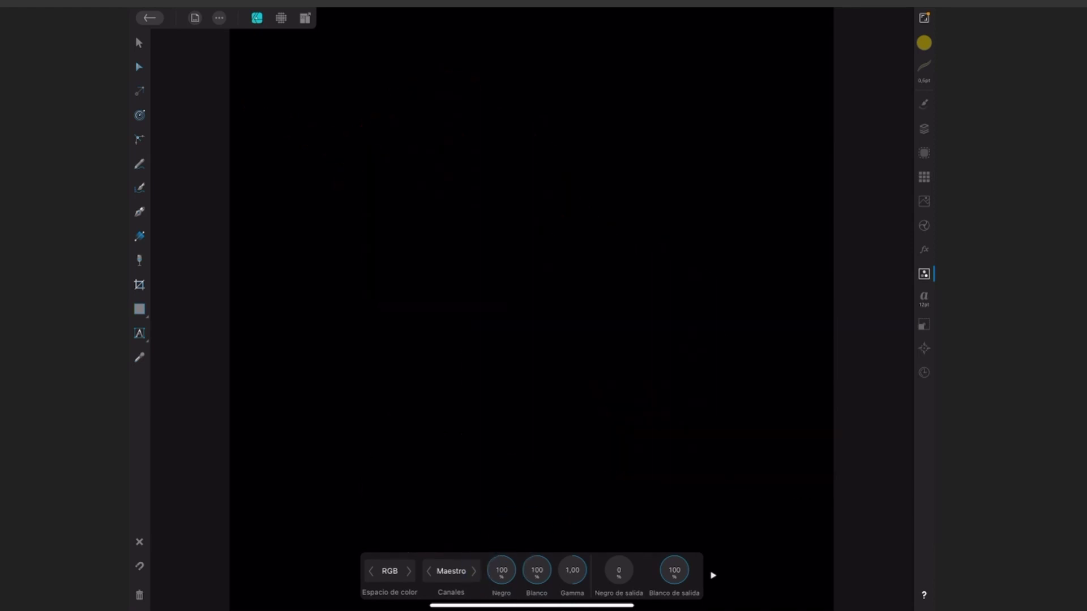
{"action": "left_click_drag", "start_coordinate": [501, 569], "coordinate": [503, 592]}
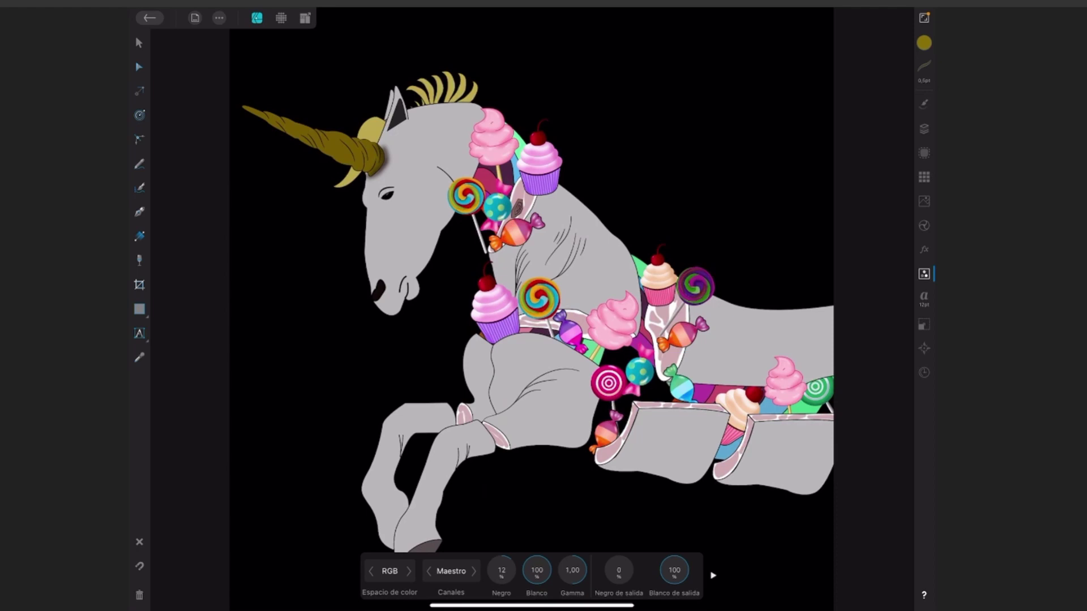
{"action": "left_click_drag", "start_coordinate": [535, 573], "coordinate": [545, 559]}
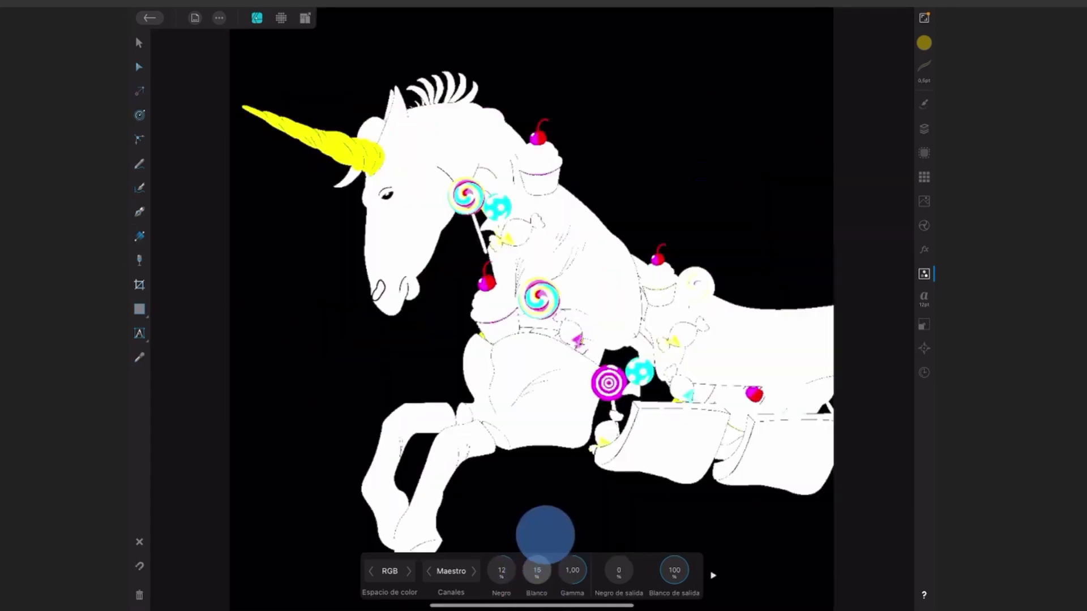
{"action": "mouse_move", "coordinate": [545, 560]}
{"action": "left_mouse_down"}
{"action": "mouse_move", "coordinate": [555, 548]}
{"action": "mouse_move", "coordinate": [544, 560]}
{"action": "left_mouse_up"}
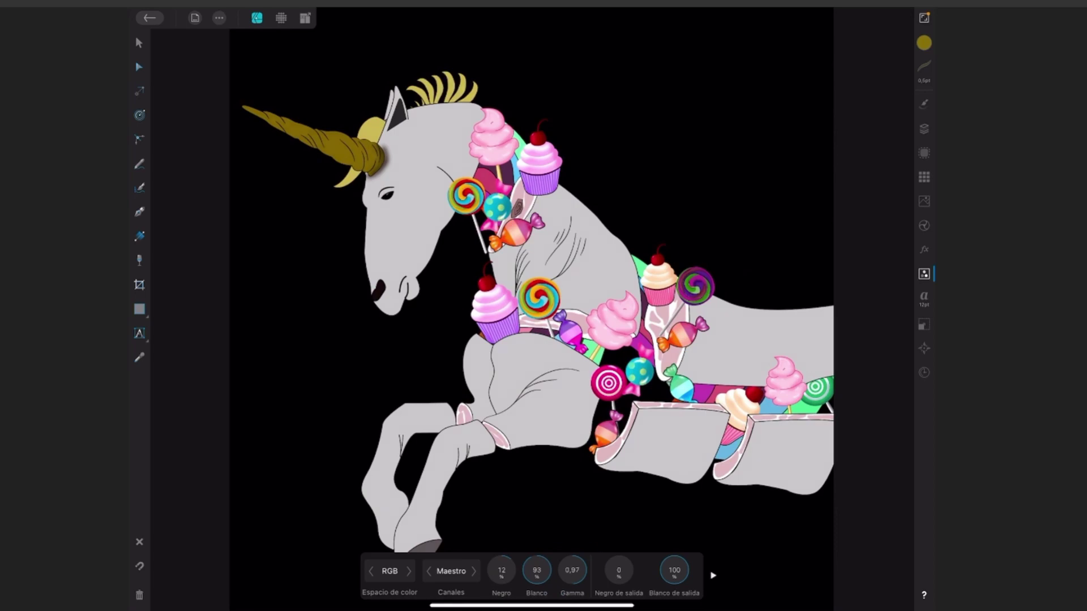
{"action": "left_click_drag", "start_coordinate": [572, 570], "coordinate": [558, 571]}
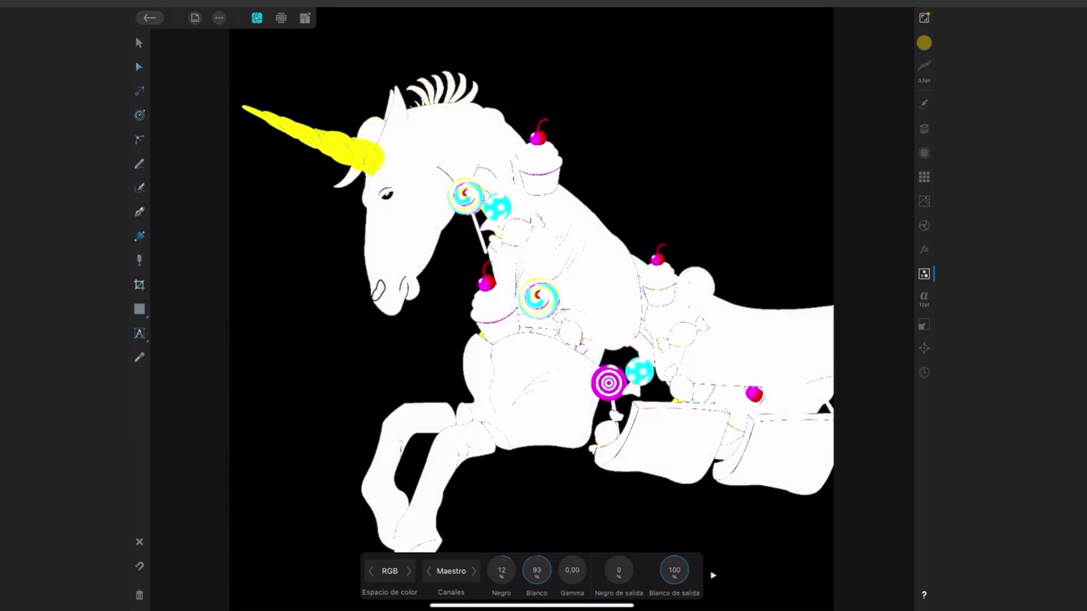
{"action": "mouse_move", "coordinate": [572, 571]}
{"action": "left_mouse_down"}
{"action": "mouse_move", "coordinate": [583, 573]}
{"action": "mouse_move", "coordinate": [585, 541]}
{"action": "left_mouse_up"}
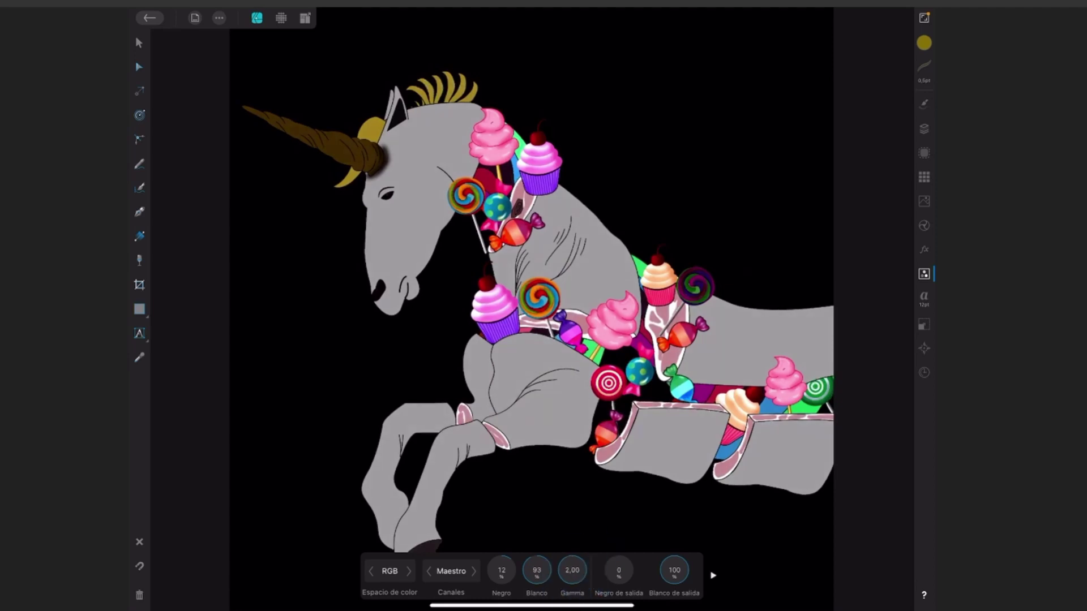
Return gamma to 0,97, test output black and white, then reveal opacity and blend options
{"action": "left_click_drag", "start_coordinate": [572, 571], "coordinate": [569, 588]}
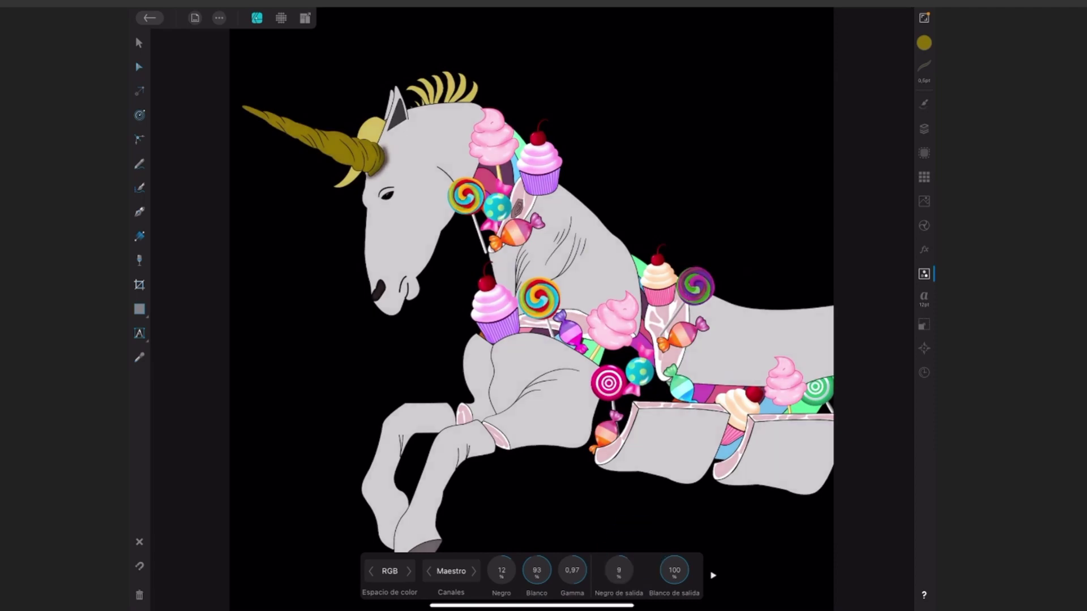
{"action": "mouse_move", "coordinate": [621, 568]}
{"action": "left_mouse_down"}
{"action": "mouse_move", "coordinate": [632, 569]}
{"action": "mouse_move", "coordinate": [601, 569]}
{"action": "left_mouse_up"}
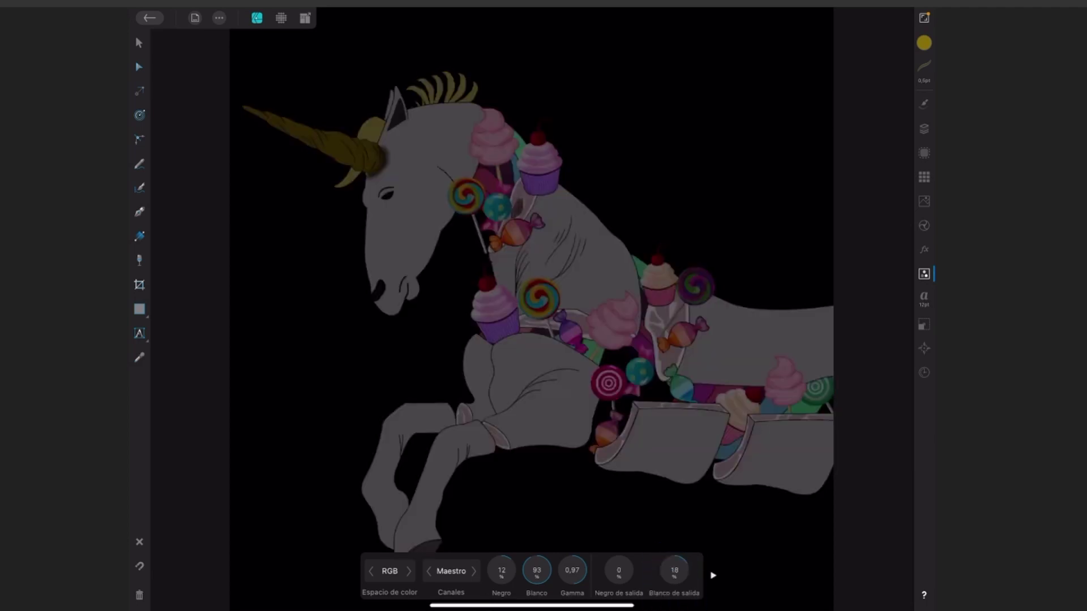
{"action": "mouse_move", "coordinate": [675, 571]}
{"action": "left_mouse_down"}
{"action": "mouse_move", "coordinate": [671, 583]}
{"action": "mouse_move", "coordinate": [696, 534]}
{"action": "left_mouse_up"}
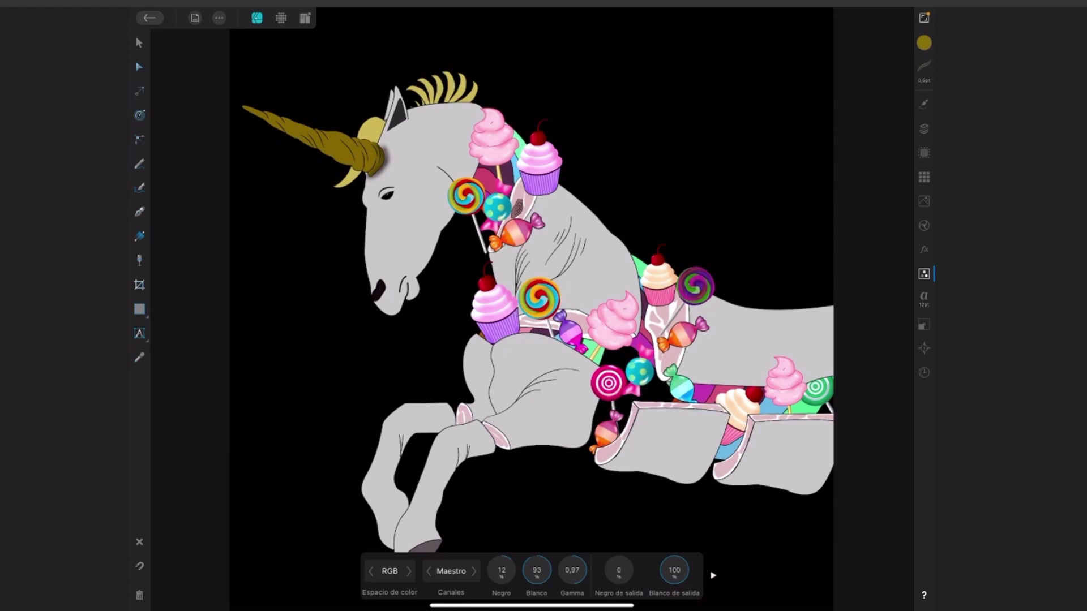
{"action": "left_click", "coordinate": [713, 575]}
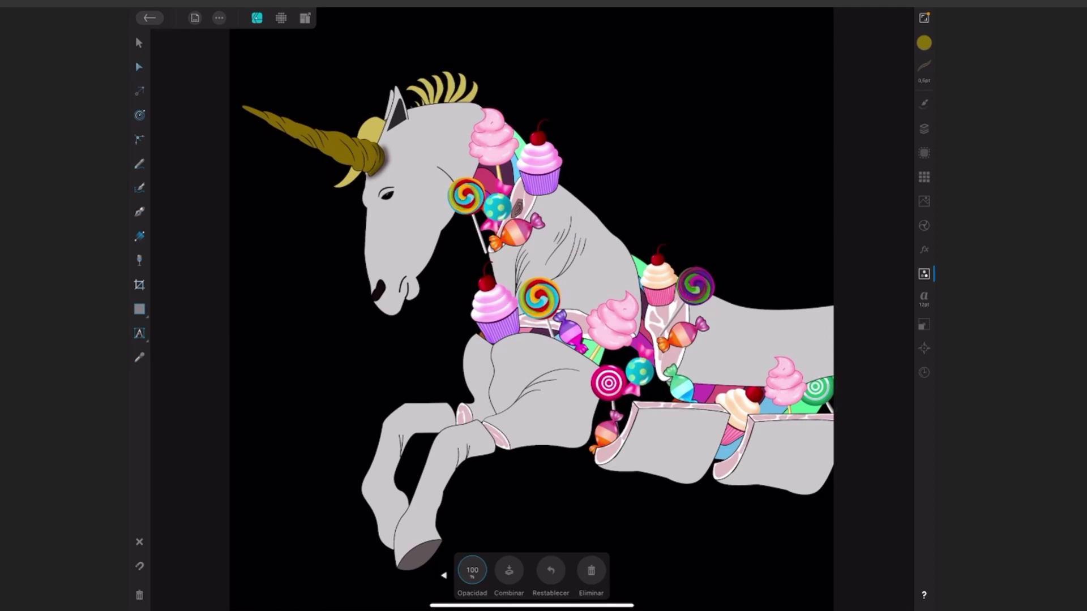
Add an OCIO adjustment with source and destination both at Sin configuración de OCIO
{"action": "left_click", "coordinate": [408, 464]}
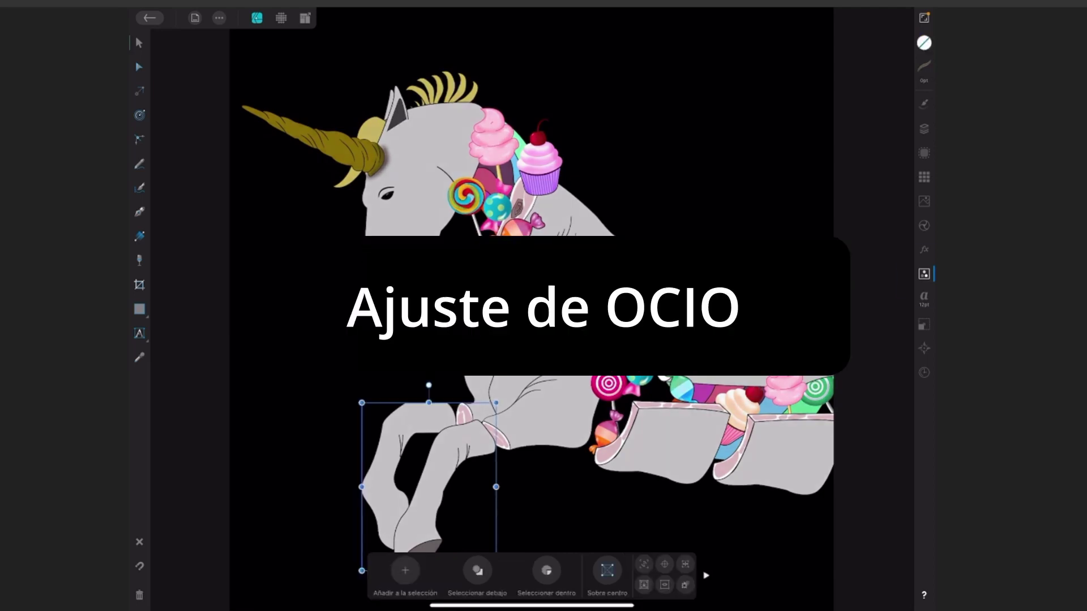
{"action": "left_click", "coordinate": [924, 274]}
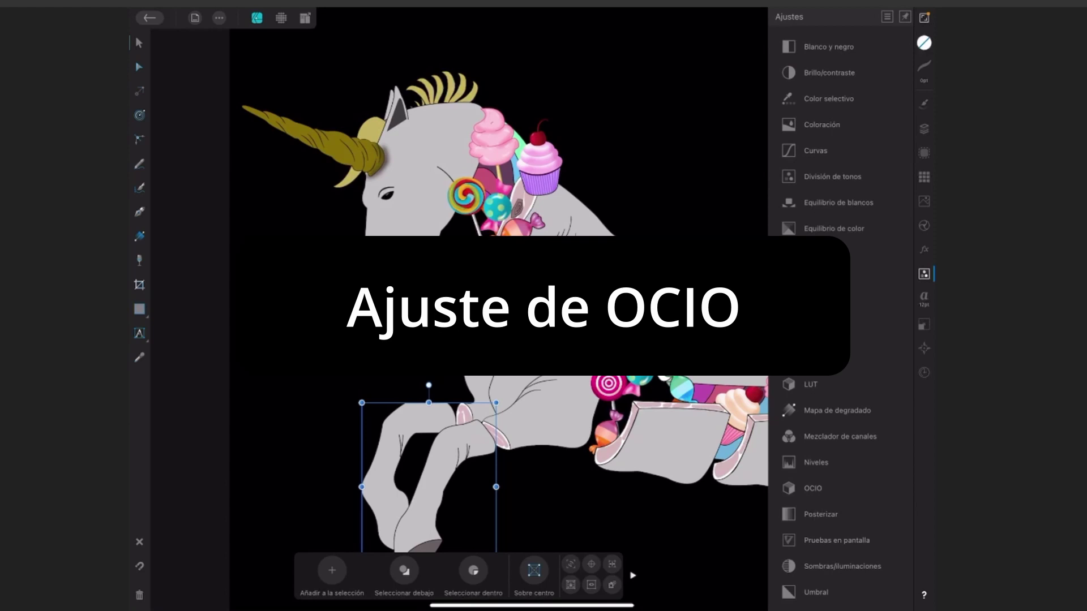
{"action": "left_click", "coordinate": [813, 488]}
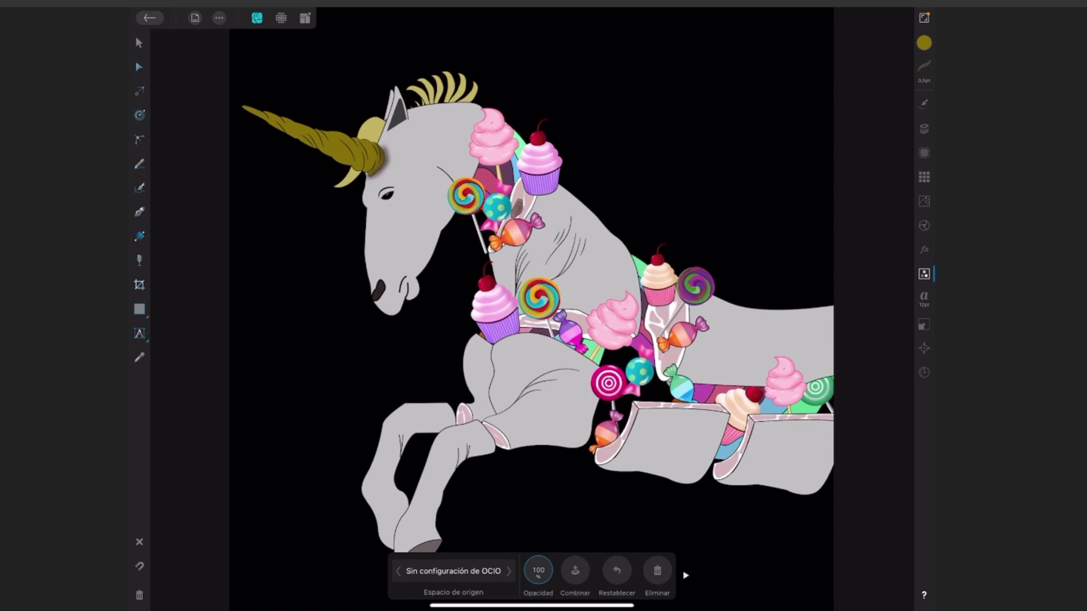
{"action": "left_click", "coordinate": [453, 571]}
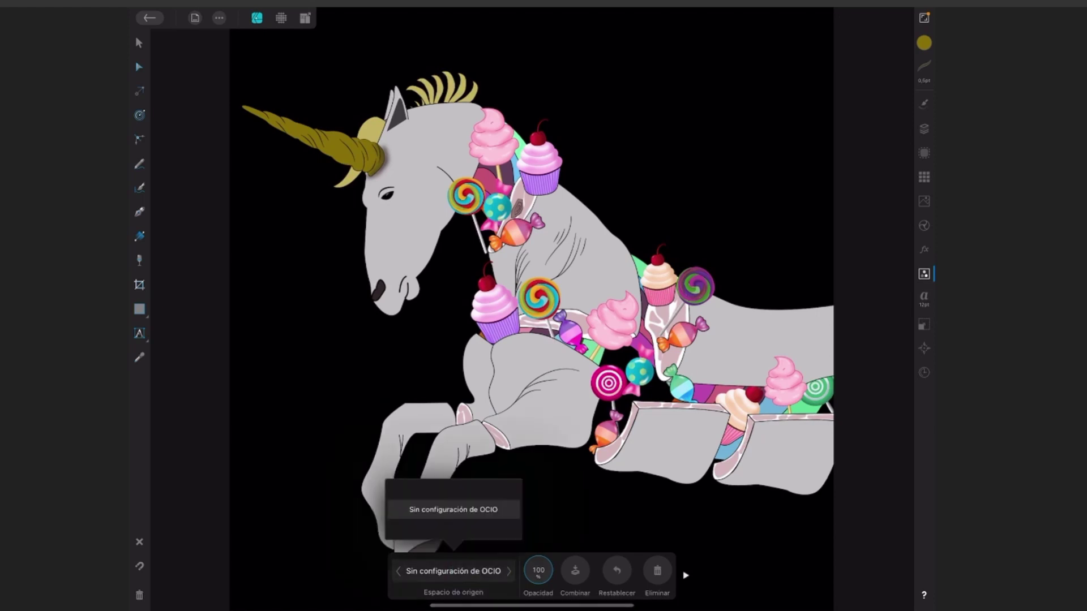
{"action": "left_click", "coordinate": [482, 513]}
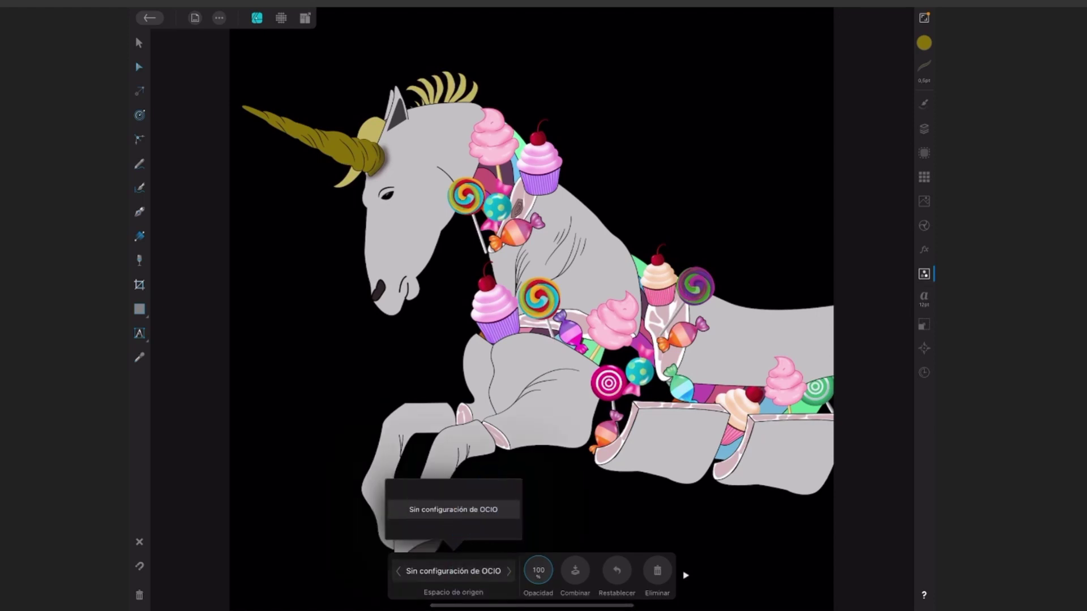
{"action": "left_click", "coordinate": [686, 576]}
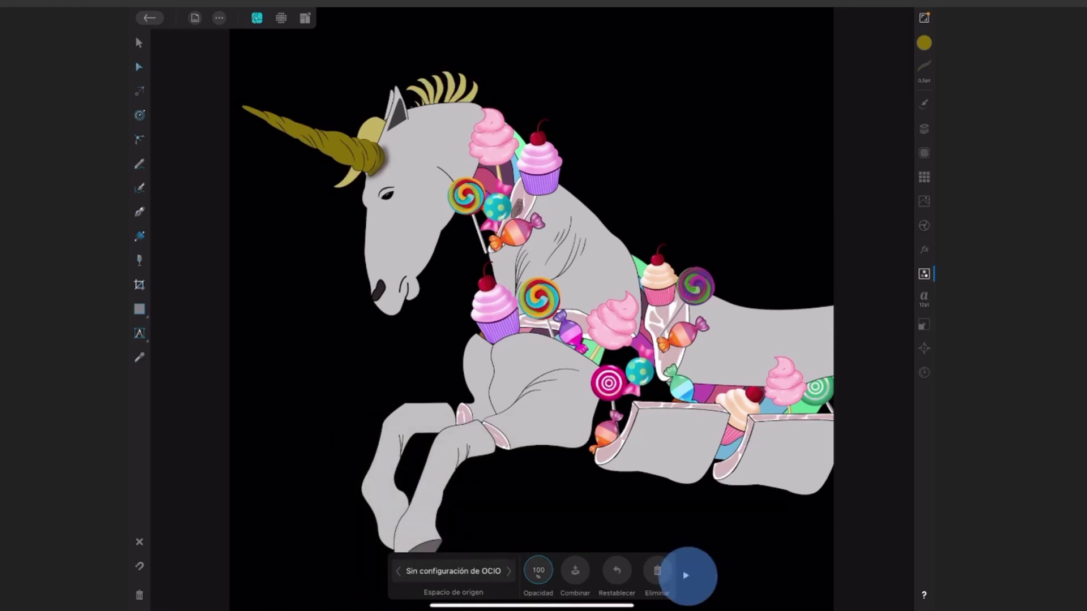
{"action": "left_click", "coordinate": [487, 572]}
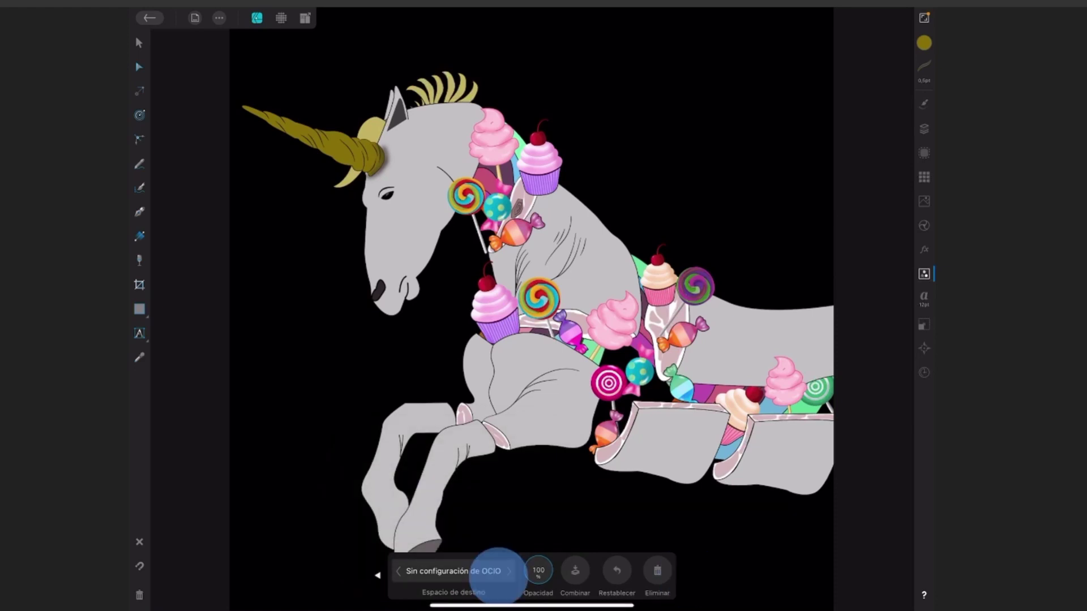
{"action": "left_click", "coordinate": [475, 517]}
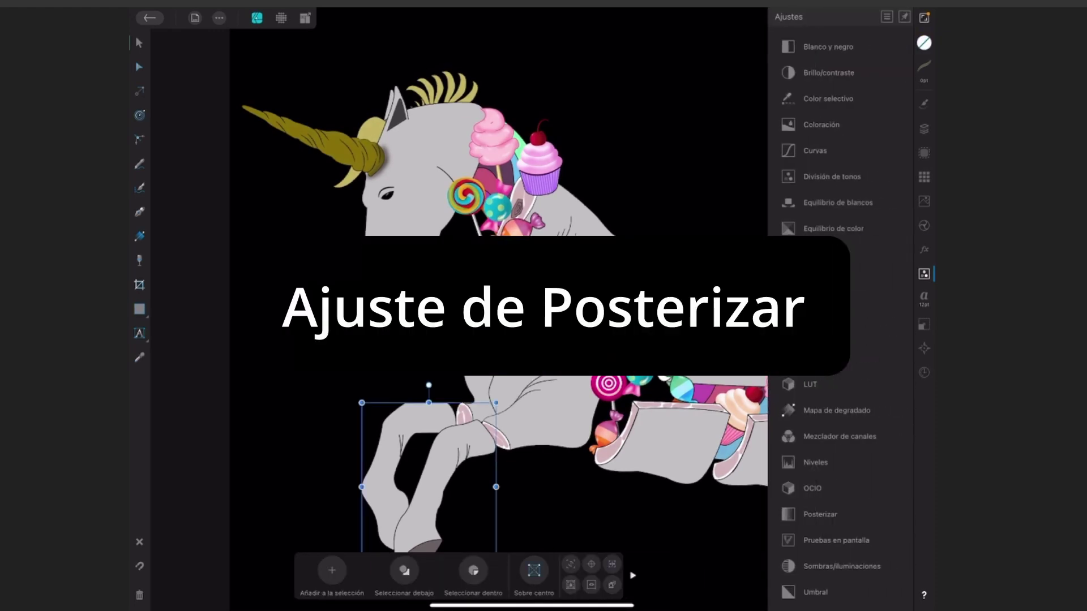
Add a Posterize adjustment, enter 88 levels, then drag the levels lower
{"action": "left_click", "coordinate": [820, 514]}
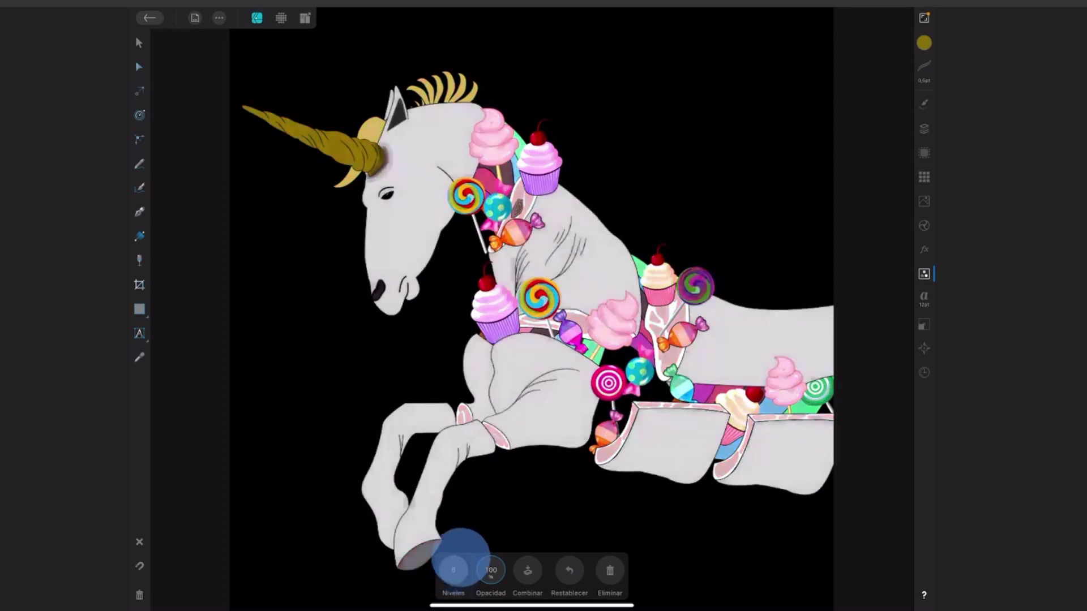
{"action": "left_click_drag", "start_coordinate": [453, 570], "coordinate": [484, 506]}
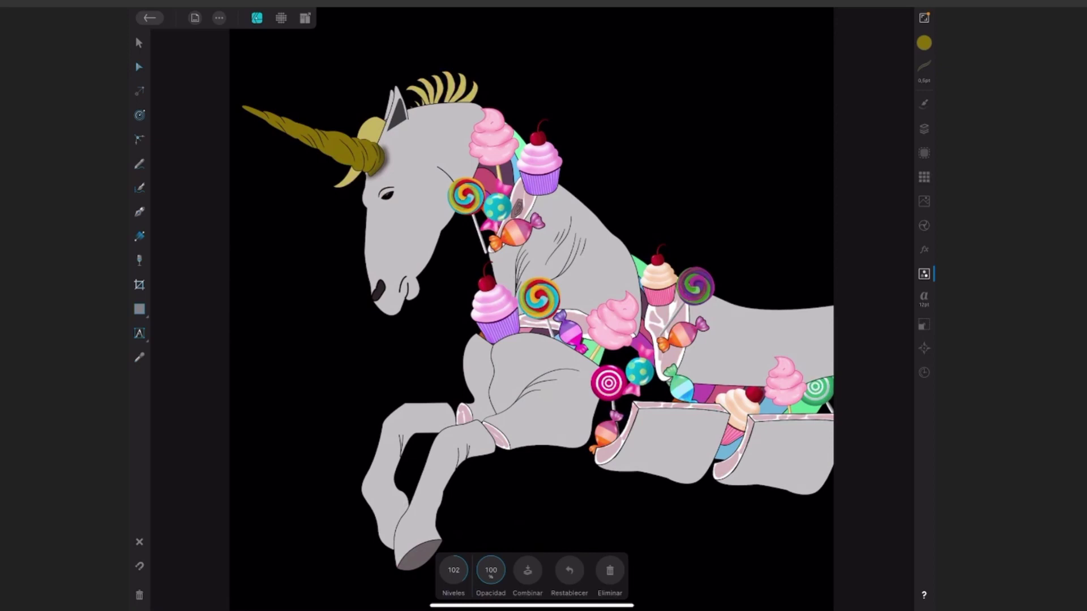
{"action": "left_click", "coordinate": [454, 570]}
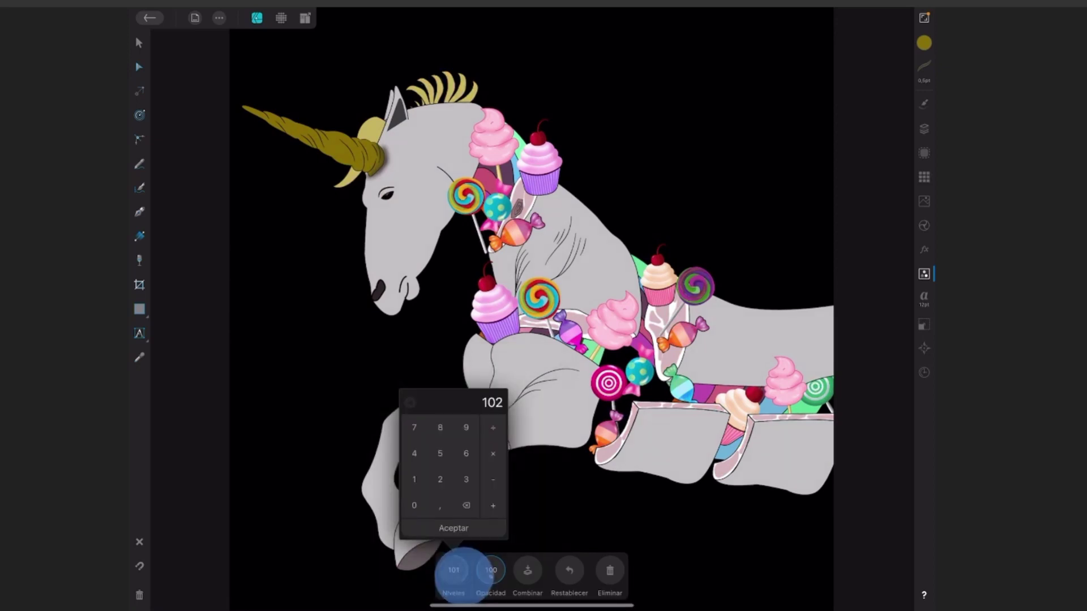
{"action": "type", "text": "88"}
{"action": "key", "text": "Return"}
{"action": "mouse_move", "coordinate": [453, 566]}
{"action": "left_mouse_down"}
{"action": "mouse_move", "coordinate": [454, 586]}
{"action": "mouse_move", "coordinate": [457, 557]}
{"action": "left_mouse_up"}
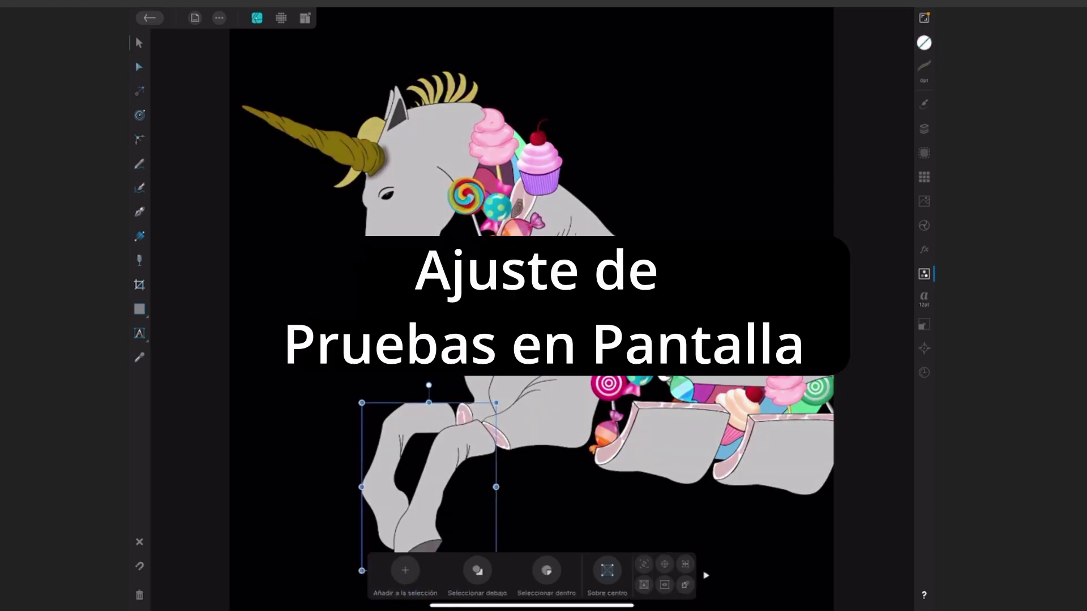
Add a Soft Proof adjustment using Japan Color 2001 Uncoated and show its intent options
{"action": "left_click", "coordinate": [924, 274]}
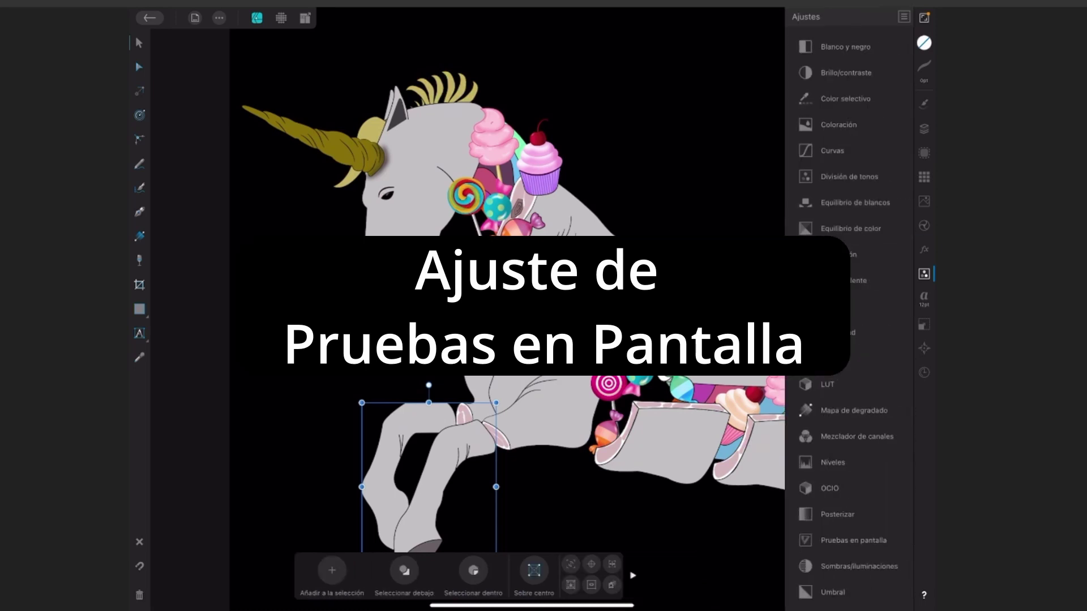
{"action": "left_click", "coordinate": [836, 540]}
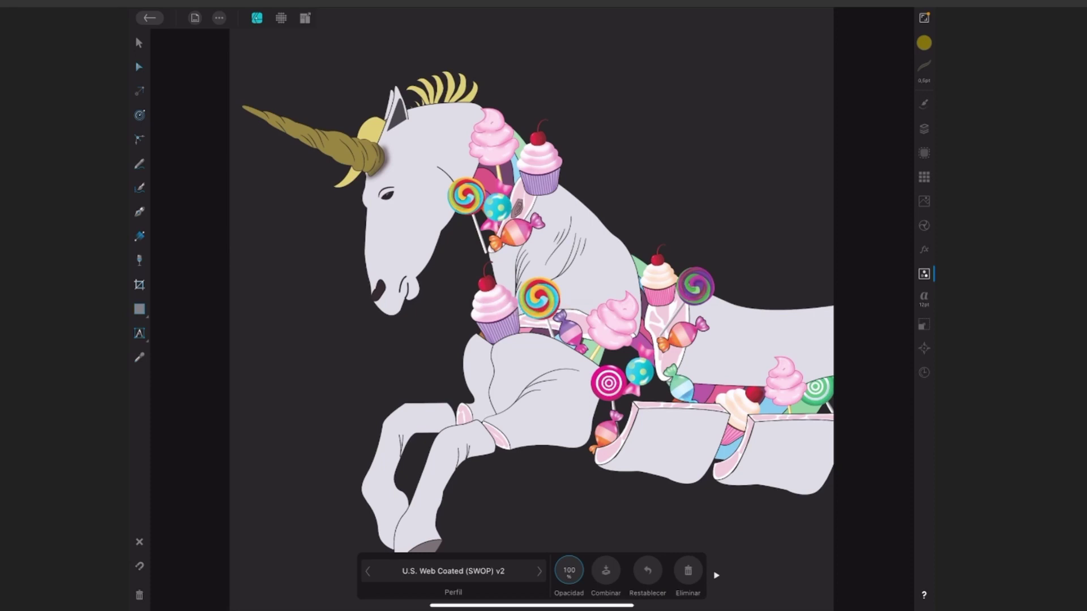
{"action": "left_click", "coordinate": [453, 572]}
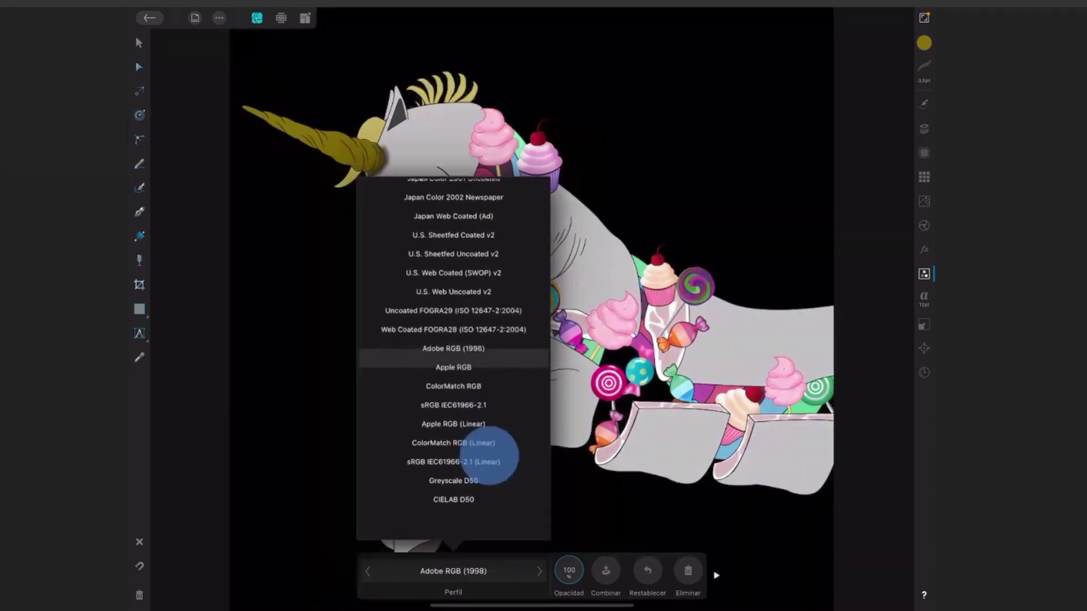
{"action": "left_click_drag", "start_coordinate": [485, 454], "coordinate": [485, 328]}
{"action": "left_click", "coordinate": [453, 366]}
{"action": "left_click_drag", "start_coordinate": [497, 381], "coordinate": [480, 451]}
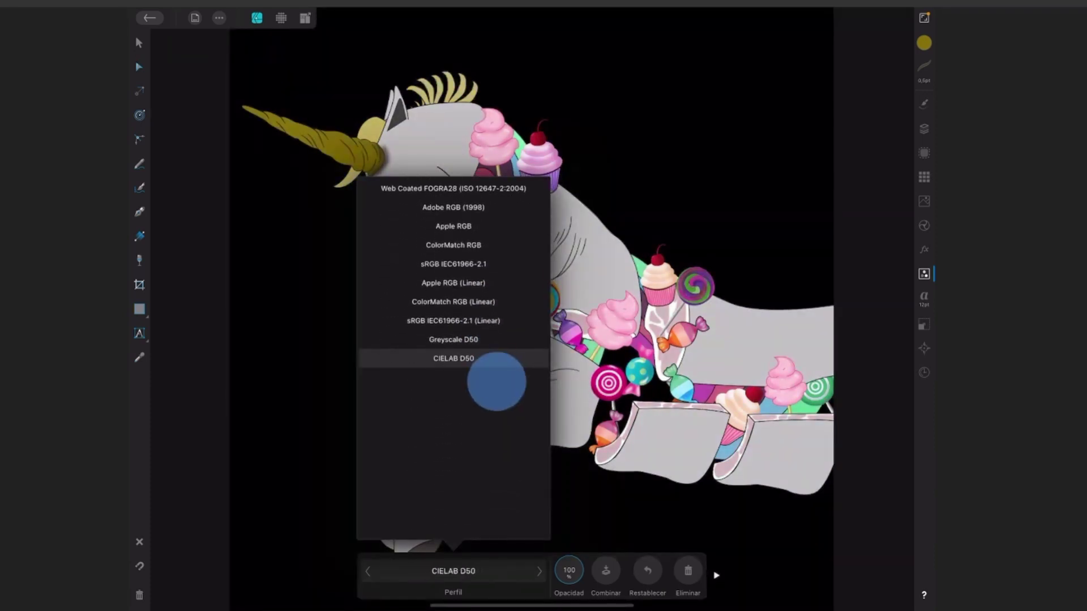
{"action": "left_click_drag", "start_coordinate": [498, 228], "coordinate": [497, 449]}
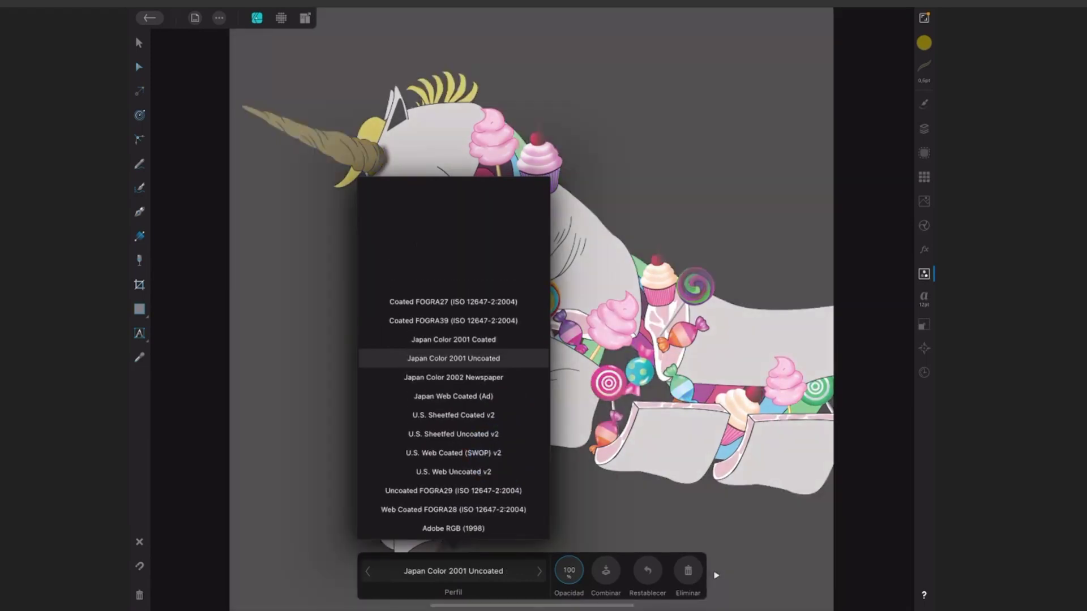
{"action": "left_click", "coordinate": [498, 364]}
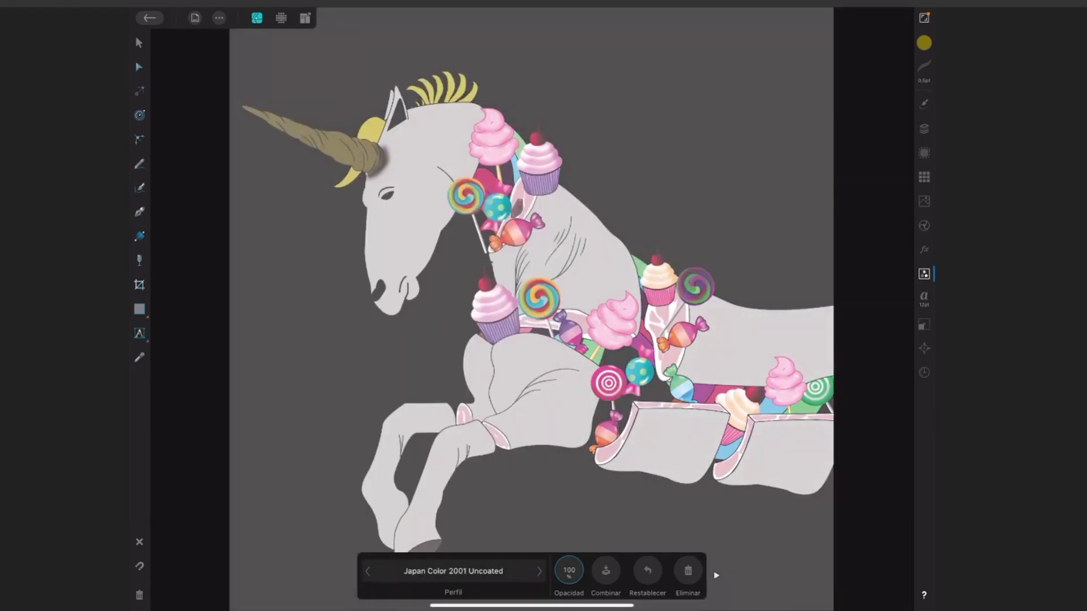
{"action": "left_click", "coordinate": [716, 575]}
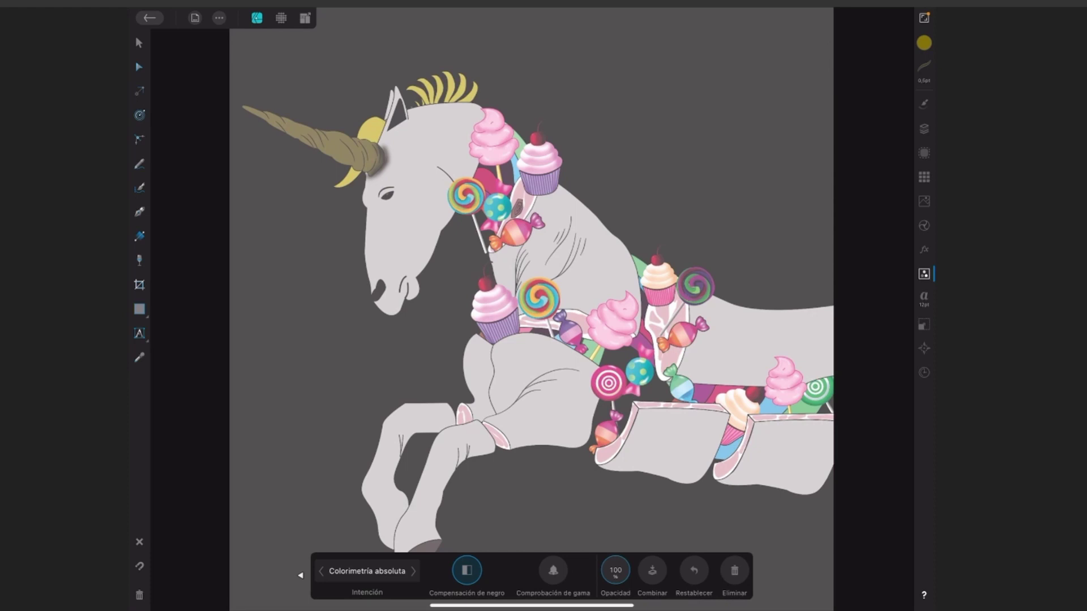
Try relative, absolute and perceptual rendering intents, settling on Saturación
{"action": "left_click", "coordinate": [367, 571]}
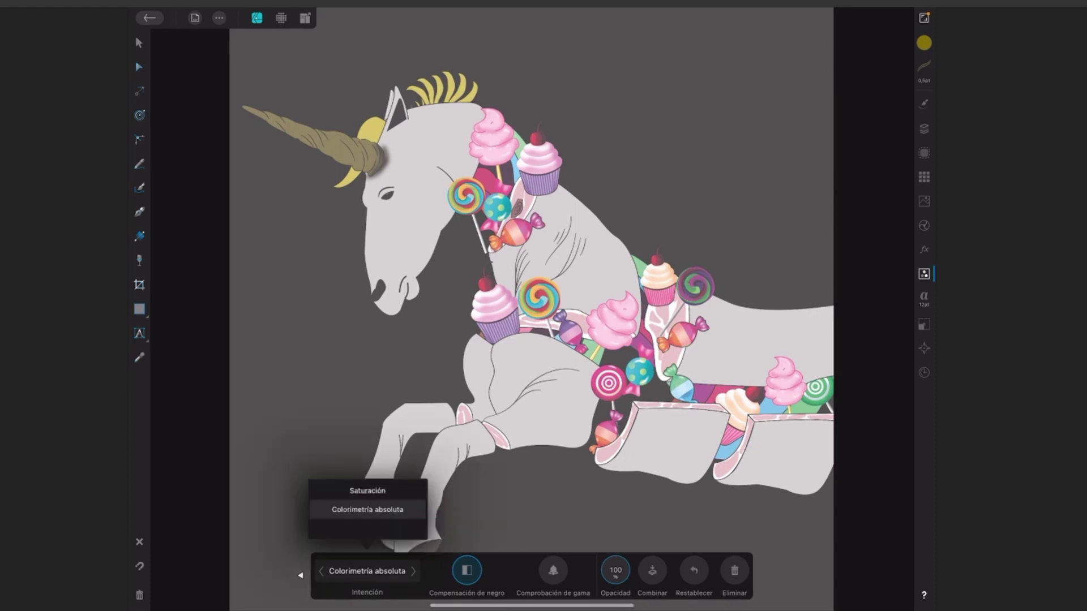
{"action": "left_click_drag", "start_coordinate": [368, 504], "coordinate": [399, 545]}
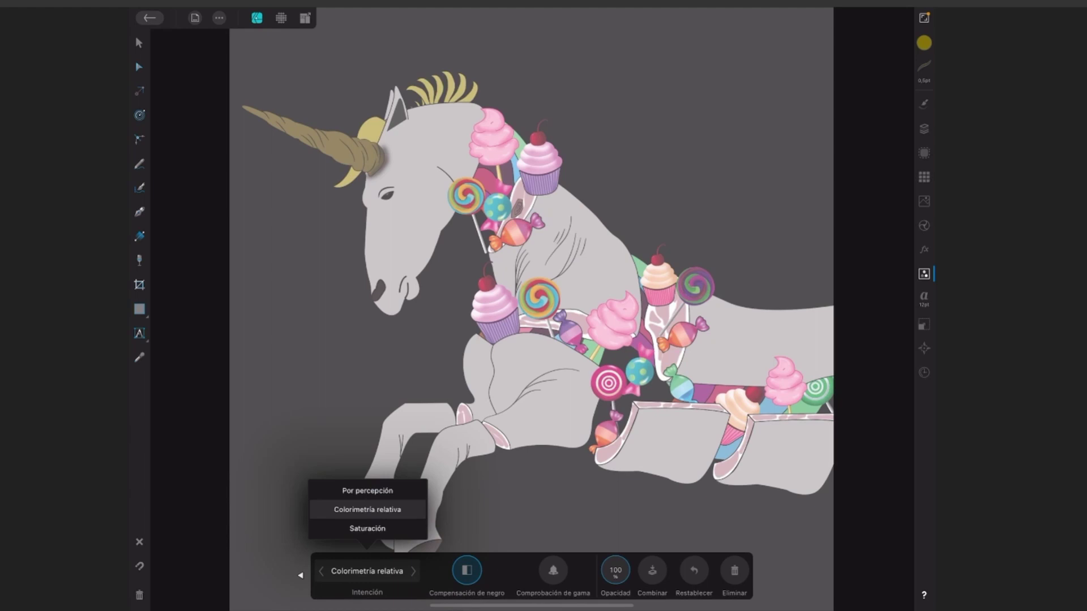
{"action": "left_click_drag", "start_coordinate": [368, 529], "coordinate": [389, 497]}
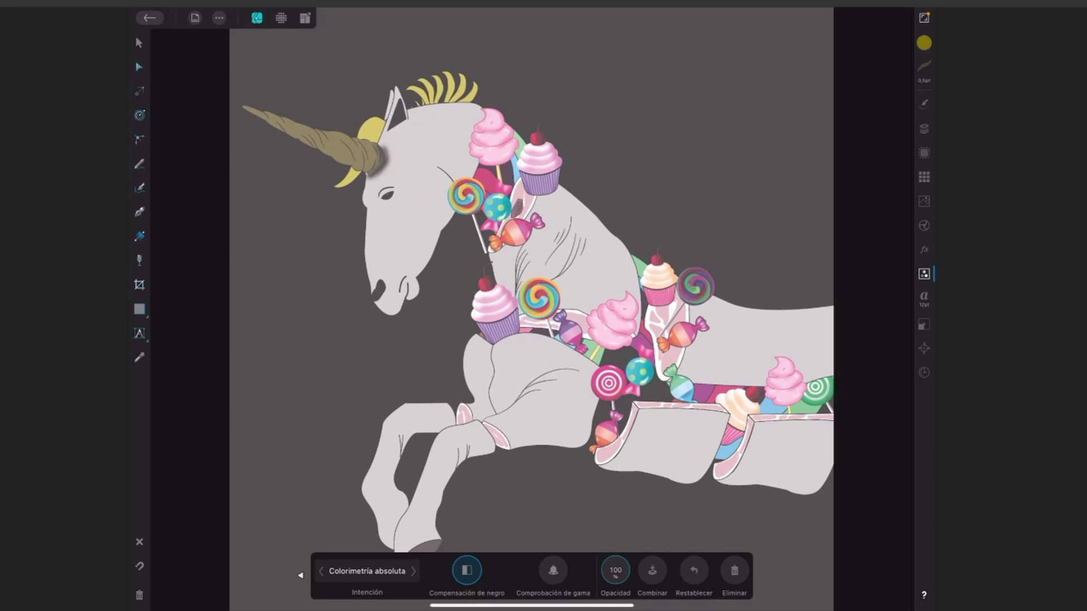
{"action": "left_click", "coordinate": [367, 572]}
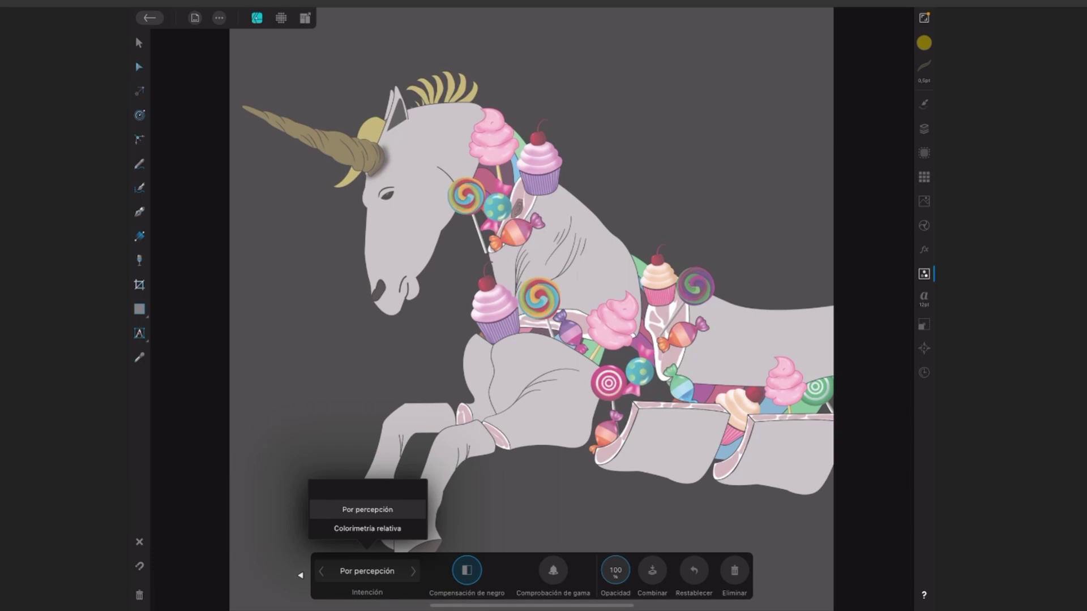
{"action": "scroll", "coordinate": [368, 510], "scroll_direction": "down", "scroll_amount": 2}
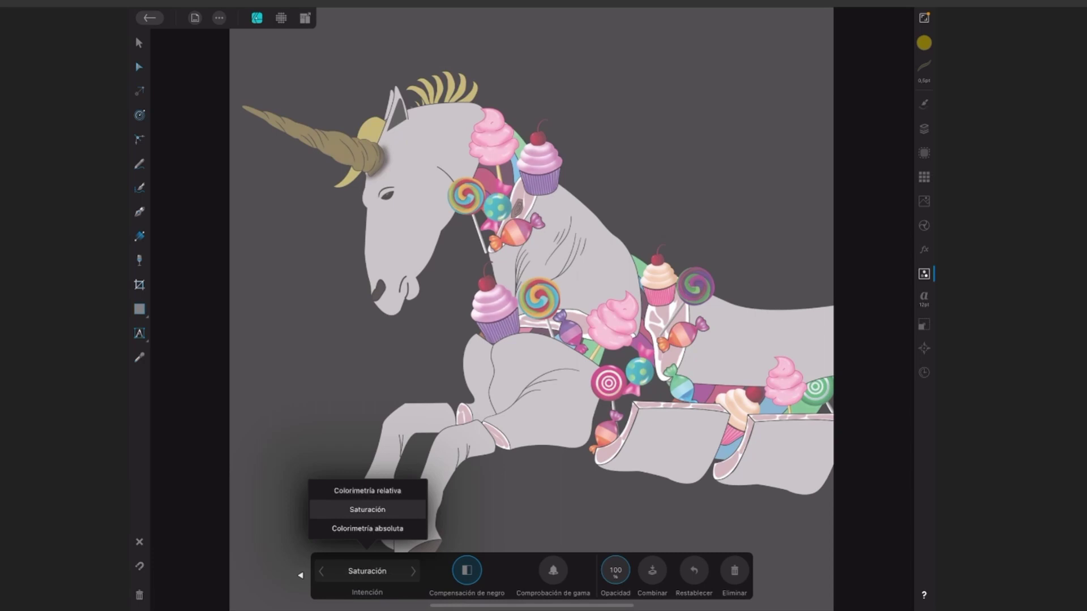
{"action": "left_click", "coordinate": [367, 509]}
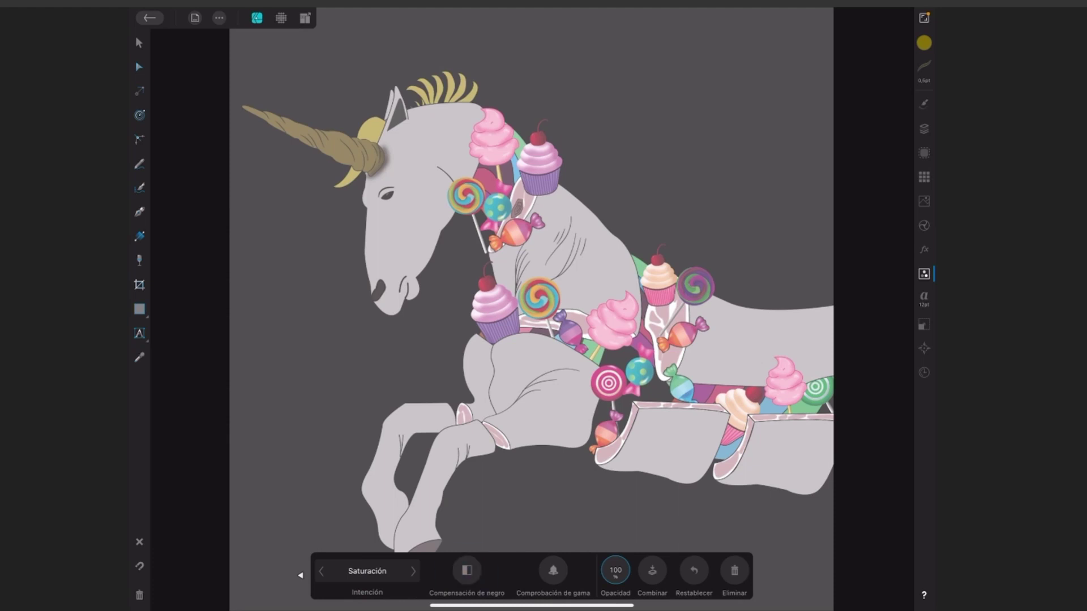
Set the proofing profile to U.S. Sheetfed Coated v2 with Colorimetría relativa intent
{"action": "left_click", "coordinate": [301, 574]}
{"action": "left_click", "coordinate": [453, 571]}
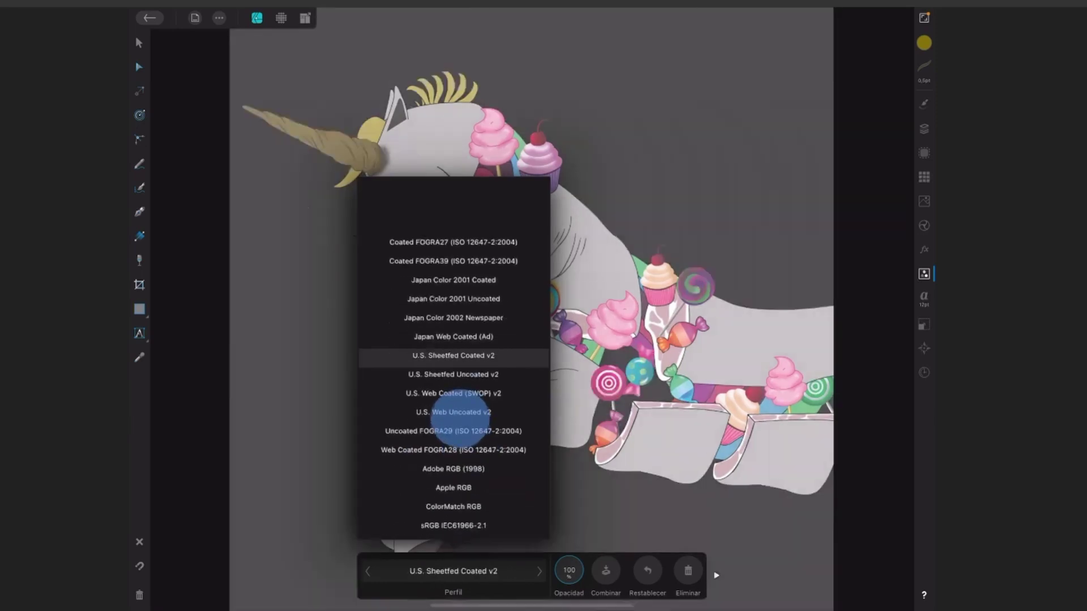
{"action": "left_click_drag", "start_coordinate": [466, 480], "coordinate": [461, 449]}
{"action": "left_click", "coordinate": [715, 576]}
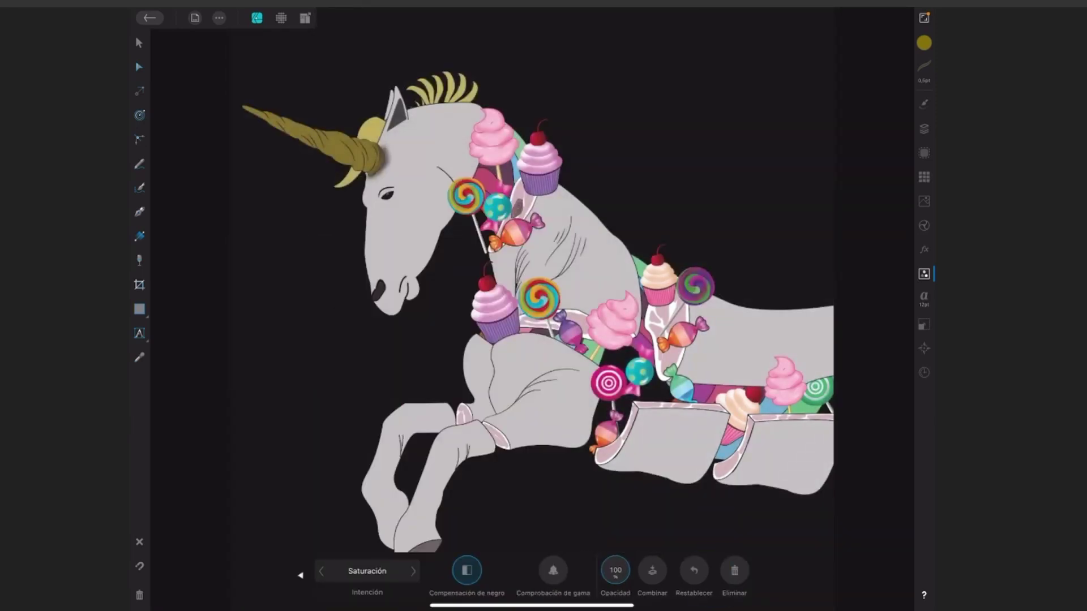
{"action": "left_click", "coordinate": [412, 571]}
{"action": "left_click", "coordinate": [466, 571]}
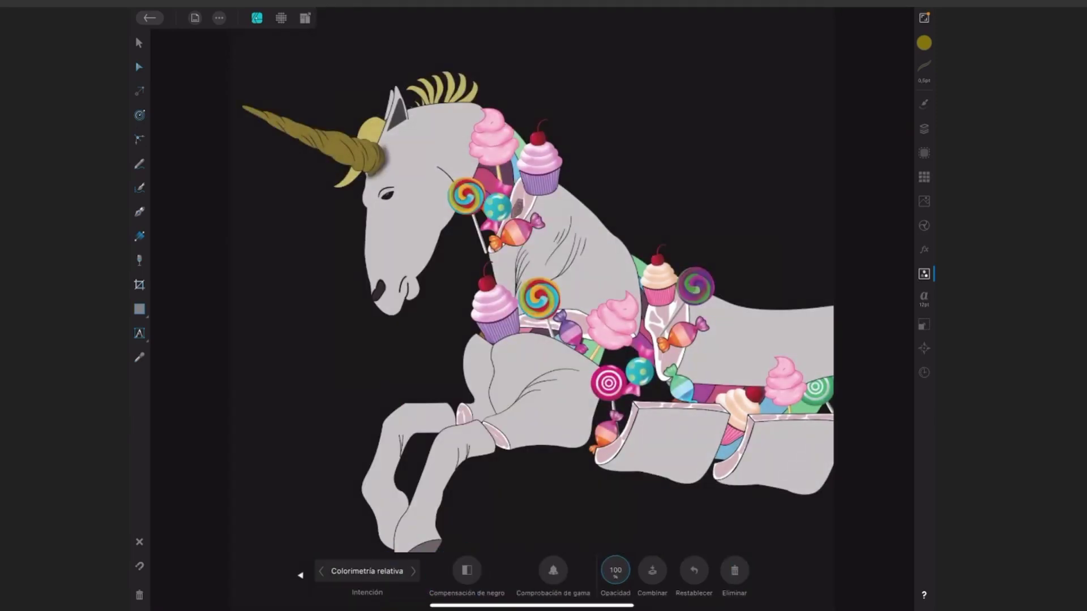
Toggle black point compensation off and back on, then test the gamut check on and off
{"action": "left_click", "coordinate": [467, 571]}
{"action": "left_click", "coordinate": [467, 570]}
{"action": "left_click", "coordinate": [553, 570]}
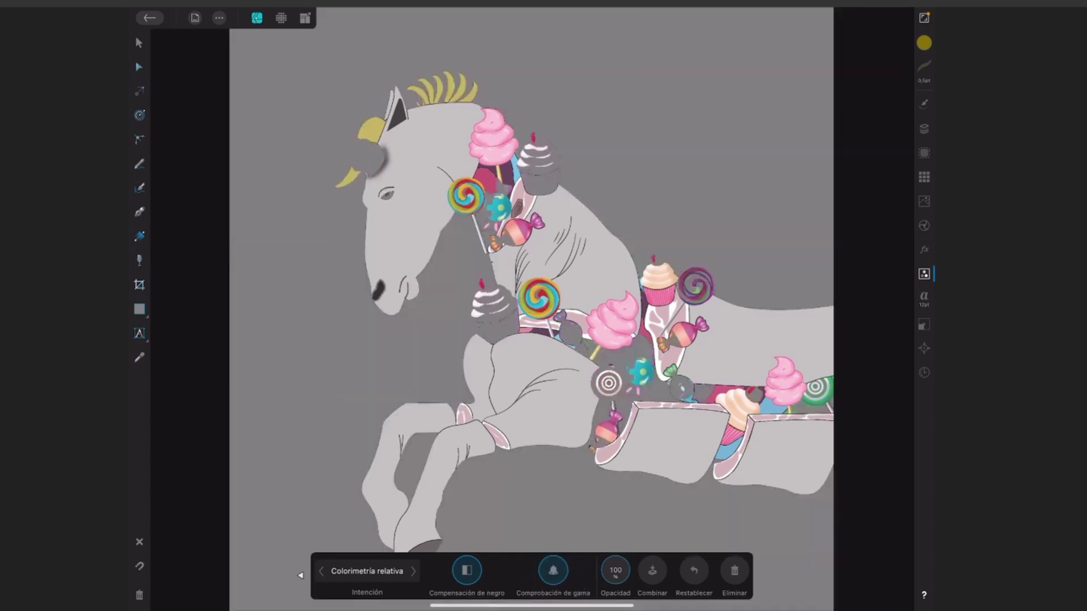
{"action": "left_click", "coordinate": [553, 571]}
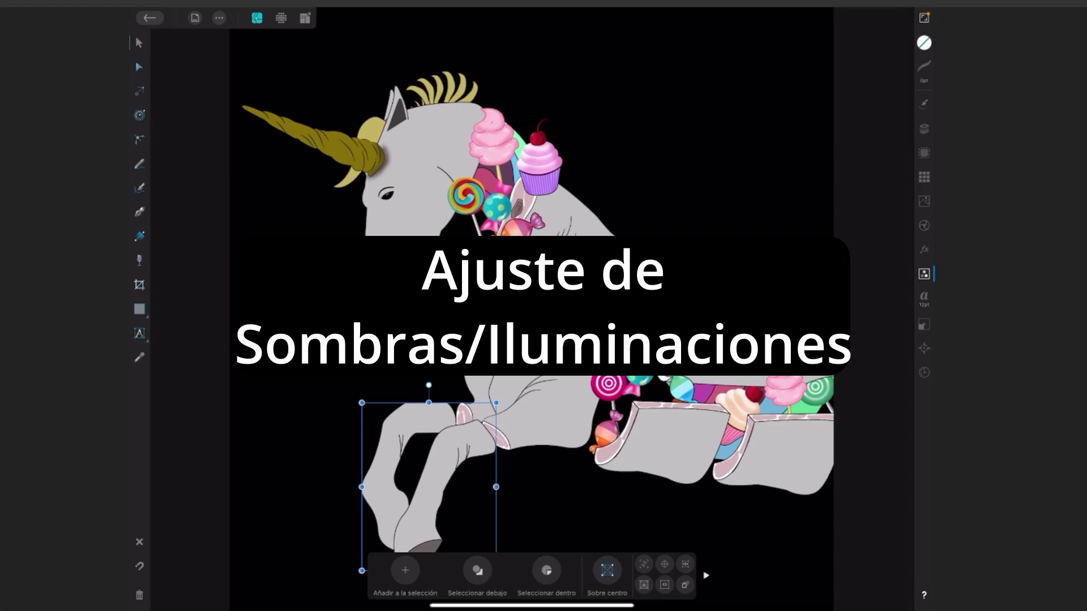
{"action": "left_click", "coordinate": [924, 274]}
{"action": "left_click", "coordinate": [858, 566]}
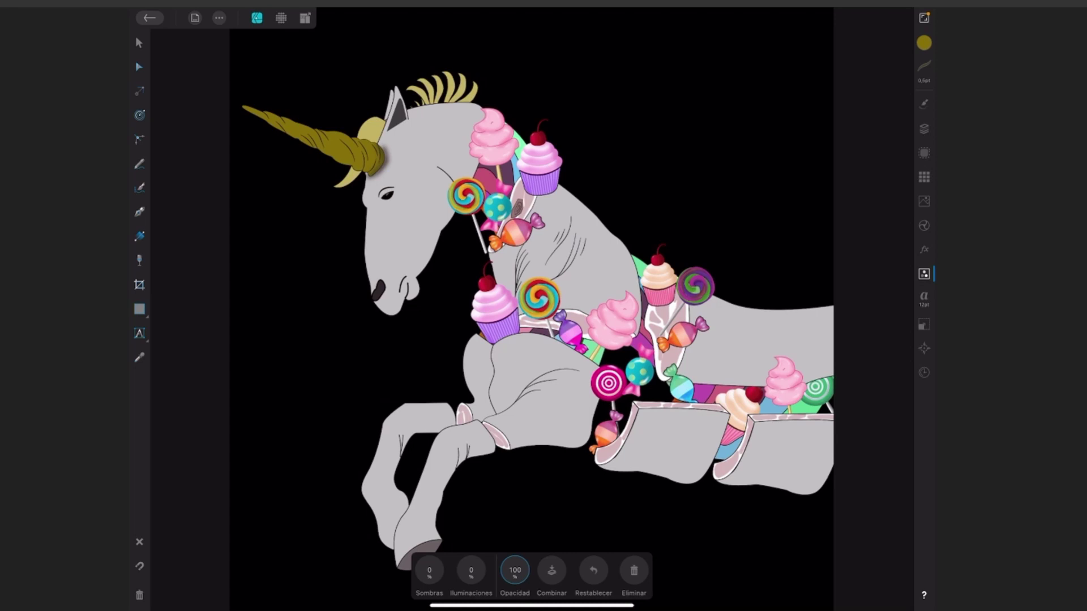
{"action": "left_click_drag", "start_coordinate": [430, 571], "coordinate": [414, 572]}
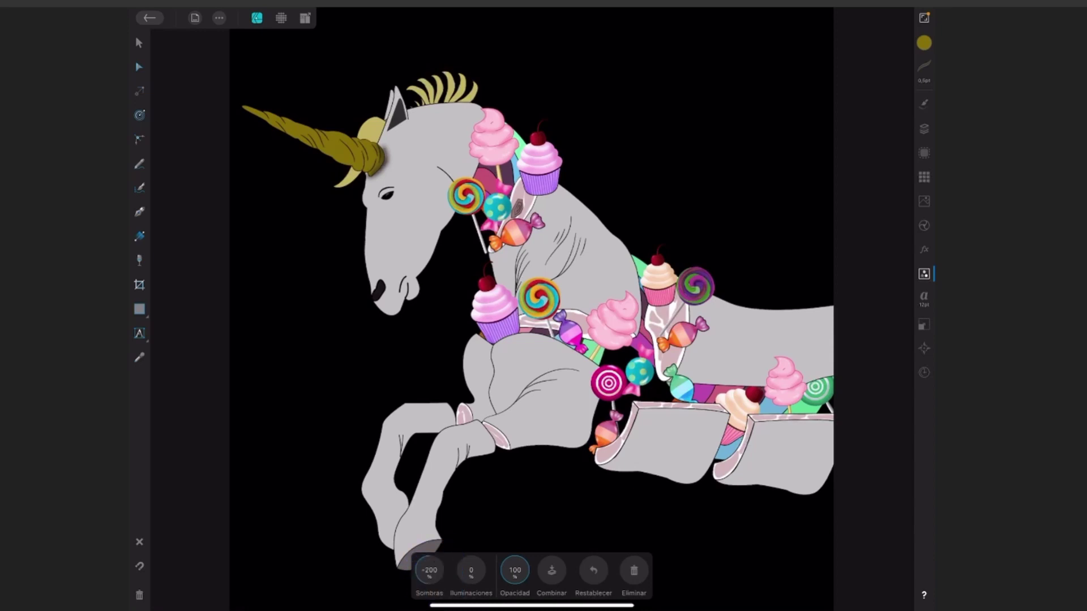
{"action": "mouse_move", "coordinate": [429, 571]}
{"action": "left_mouse_down"}
{"action": "mouse_move", "coordinate": [444, 522]}
{"action": "mouse_move", "coordinate": [498, 470]}
{"action": "left_mouse_up"}
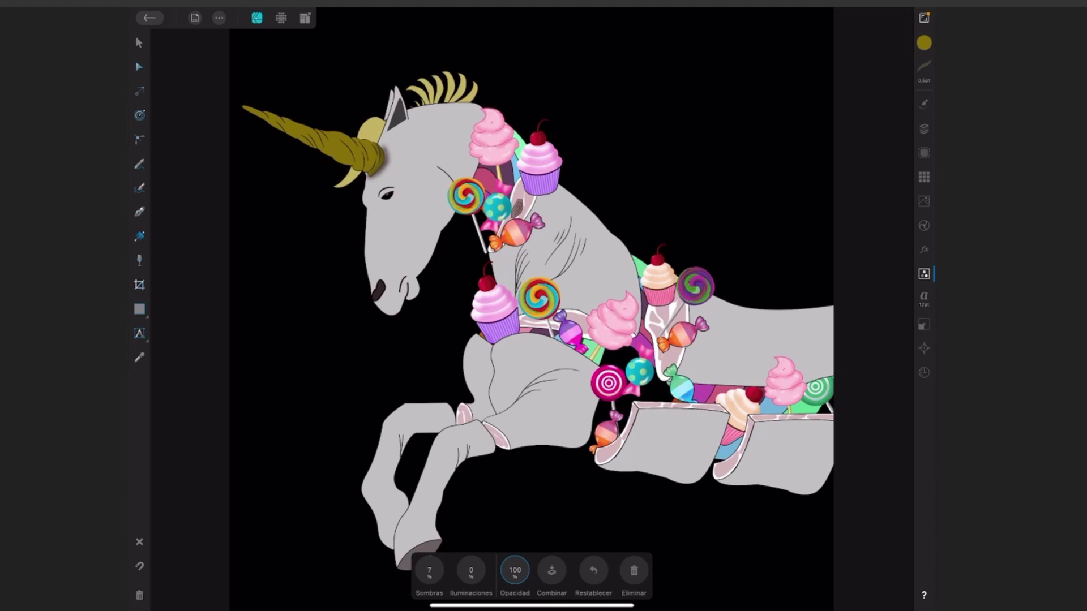
{"action": "left_click_drag", "start_coordinate": [469, 566], "coordinate": [465, 583]}
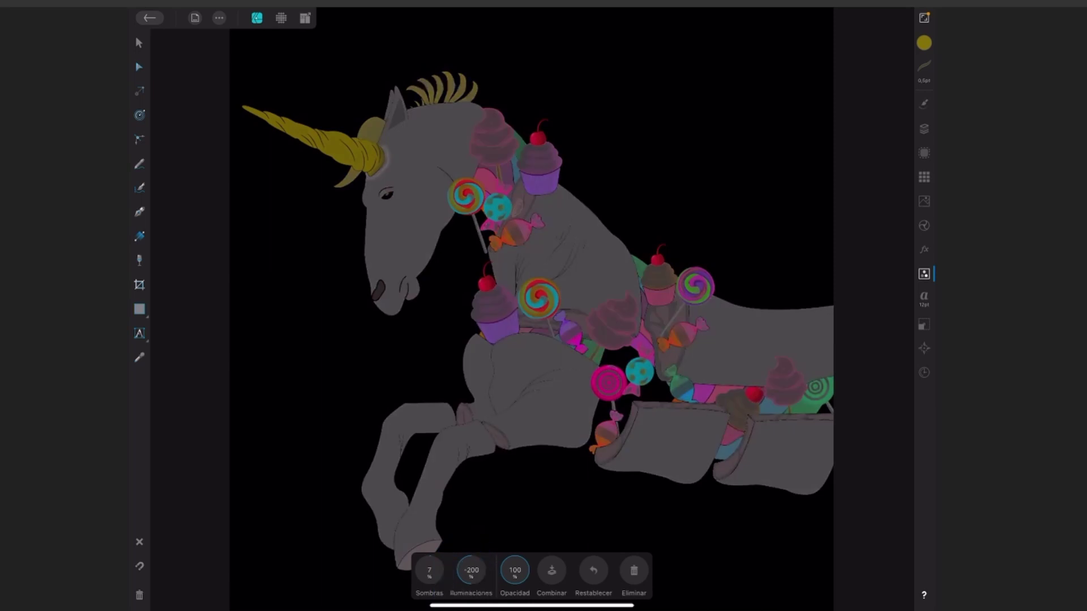
{"action": "mouse_move", "coordinate": [469, 571]}
{"action": "left_mouse_down"}
{"action": "mouse_move", "coordinate": [471, 544]}
{"action": "mouse_move", "coordinate": [471, 589]}
{"action": "left_mouse_up"}
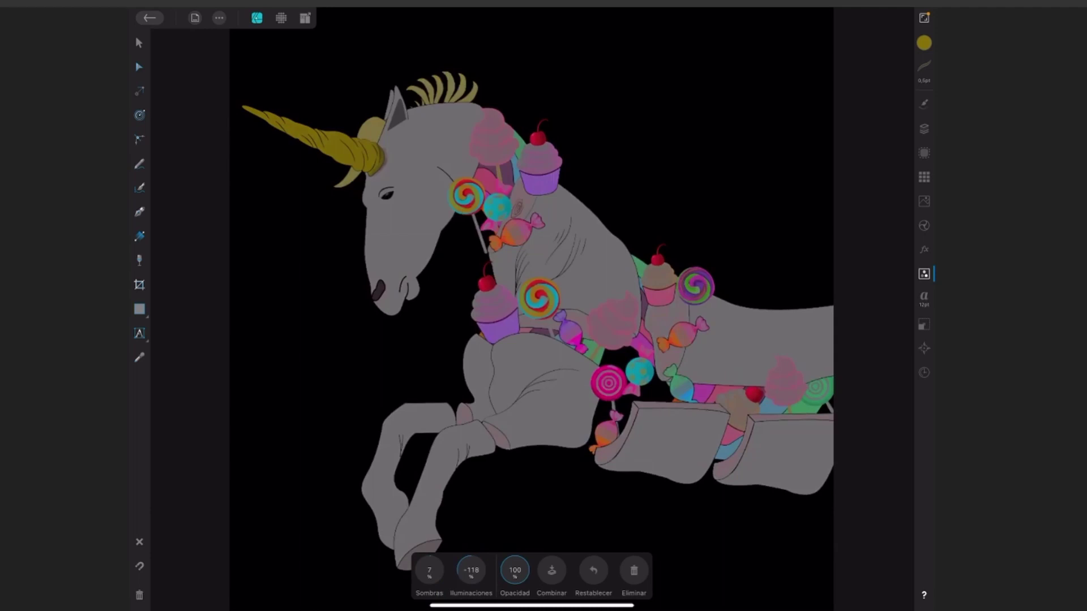
{"action": "left_click", "coordinate": [634, 571]}
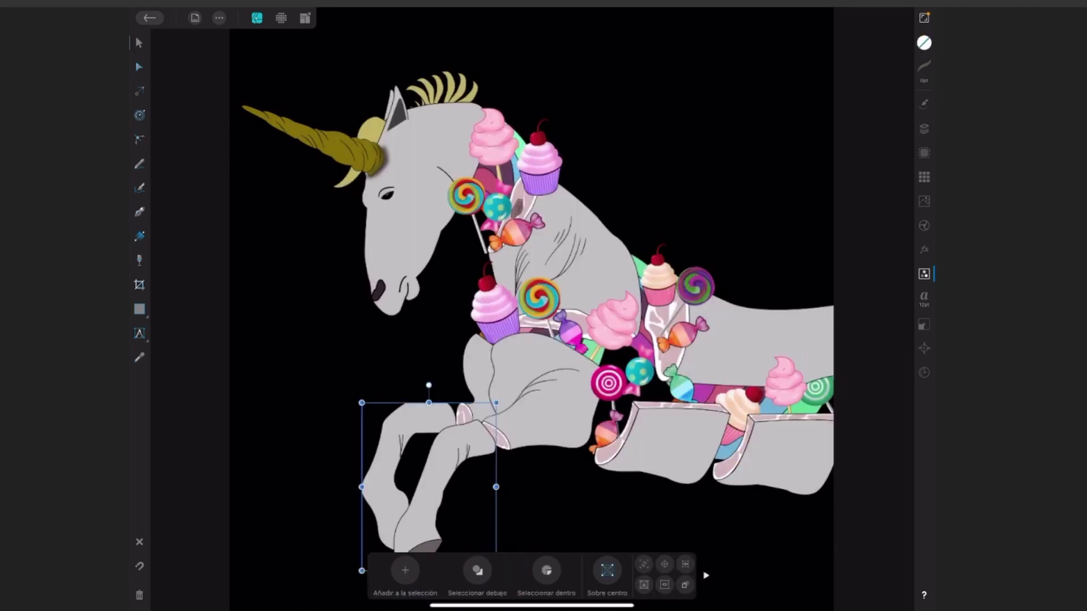
{"action": "left_click", "coordinate": [924, 274]}
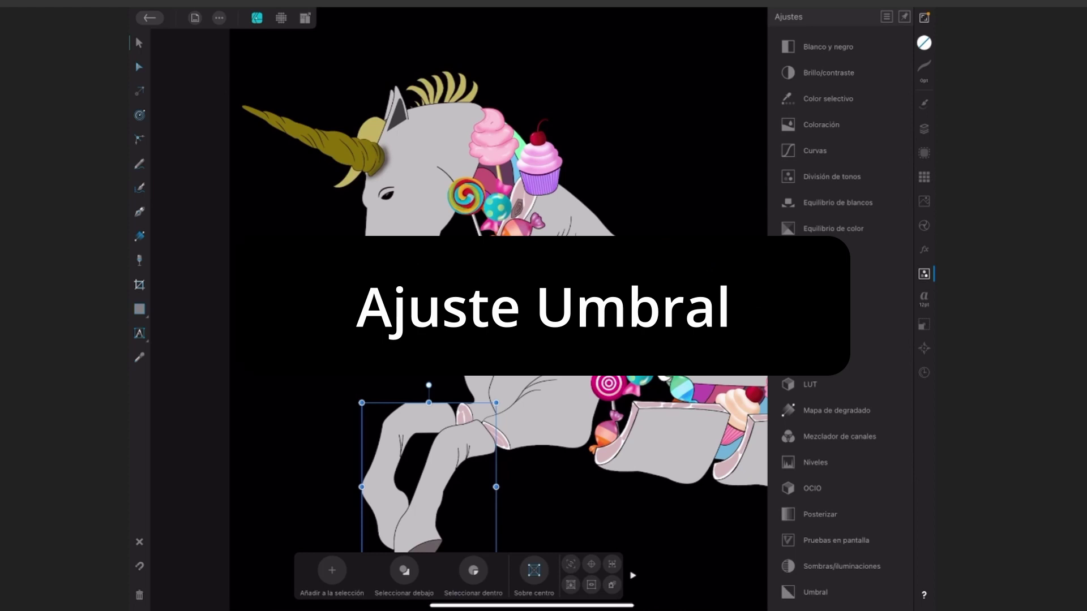
{"action": "left_click", "coordinate": [815, 592]}
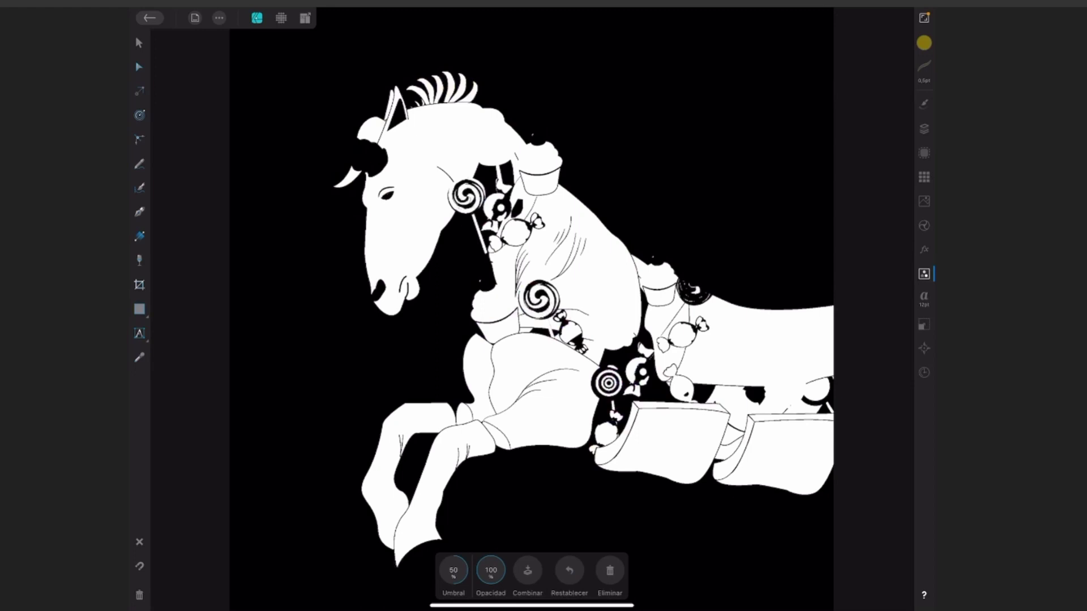
{"action": "left_click_drag", "start_coordinate": [453, 571], "coordinate": [420, 571]}
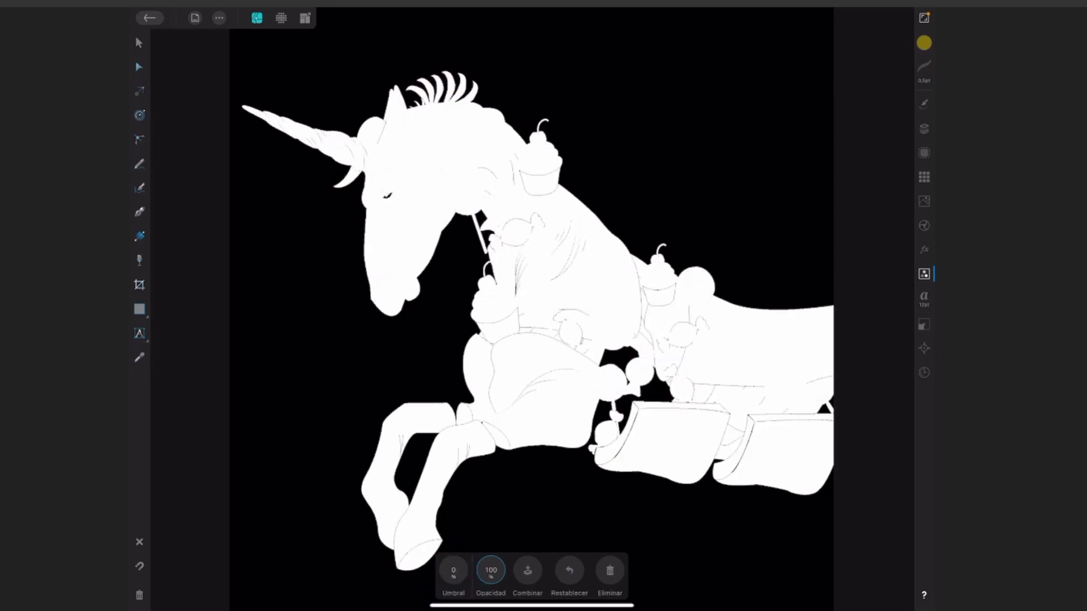
{"action": "left_click_drag", "start_coordinate": [453, 571], "coordinate": [457, 566]}
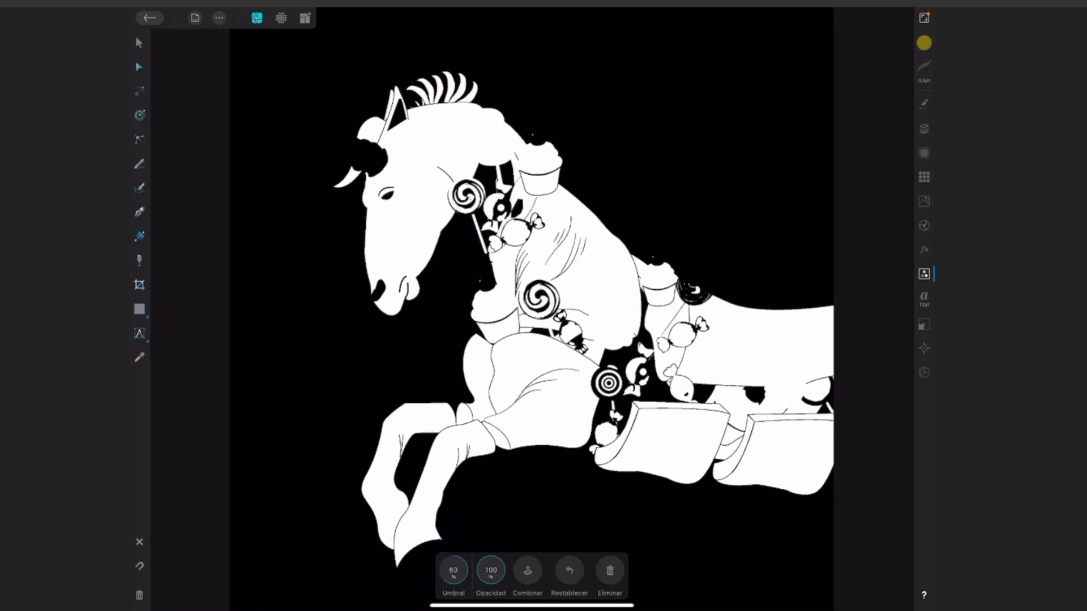
{"action": "mouse_move", "coordinate": [457, 566]}
{"action": "left_mouse_down"}
{"action": "mouse_move", "coordinate": [470, 545]}
{"action": "mouse_move", "coordinate": [460, 560]}
{"action": "left_mouse_up"}
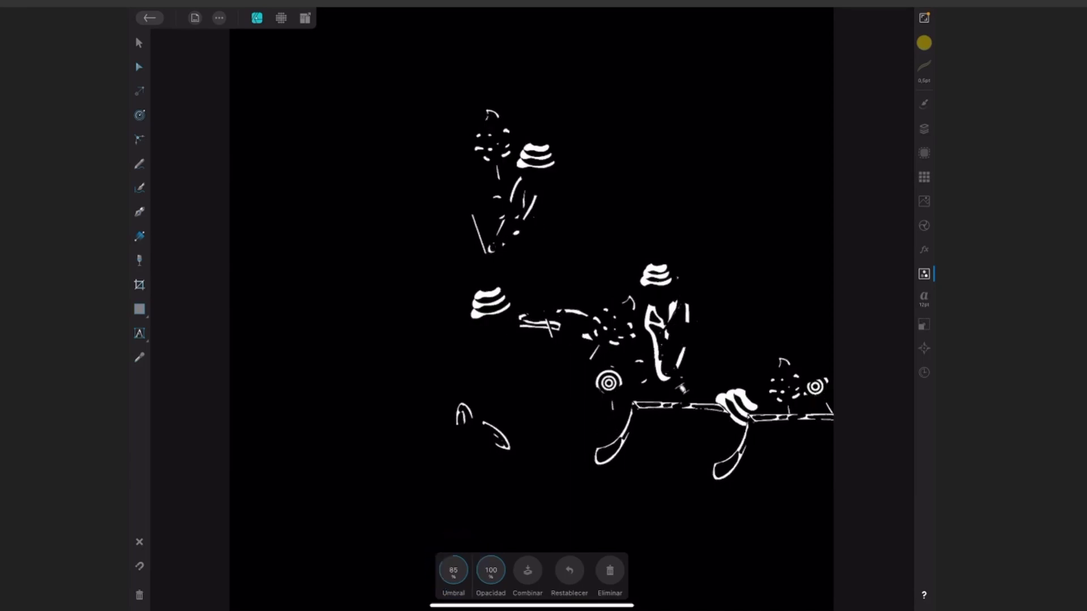
{"action": "left_click", "coordinate": [396, 487]}
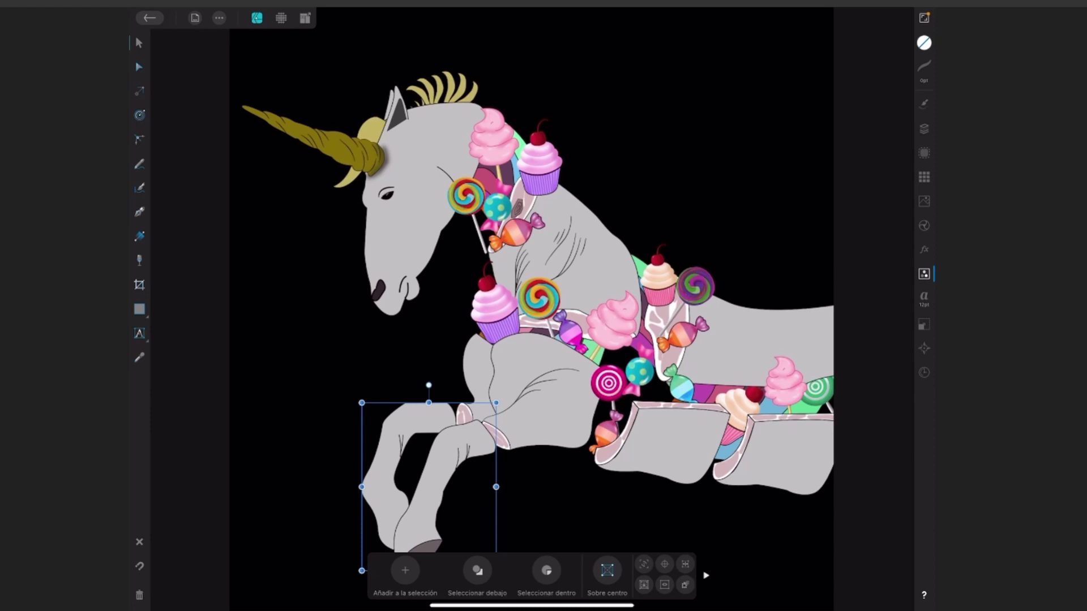